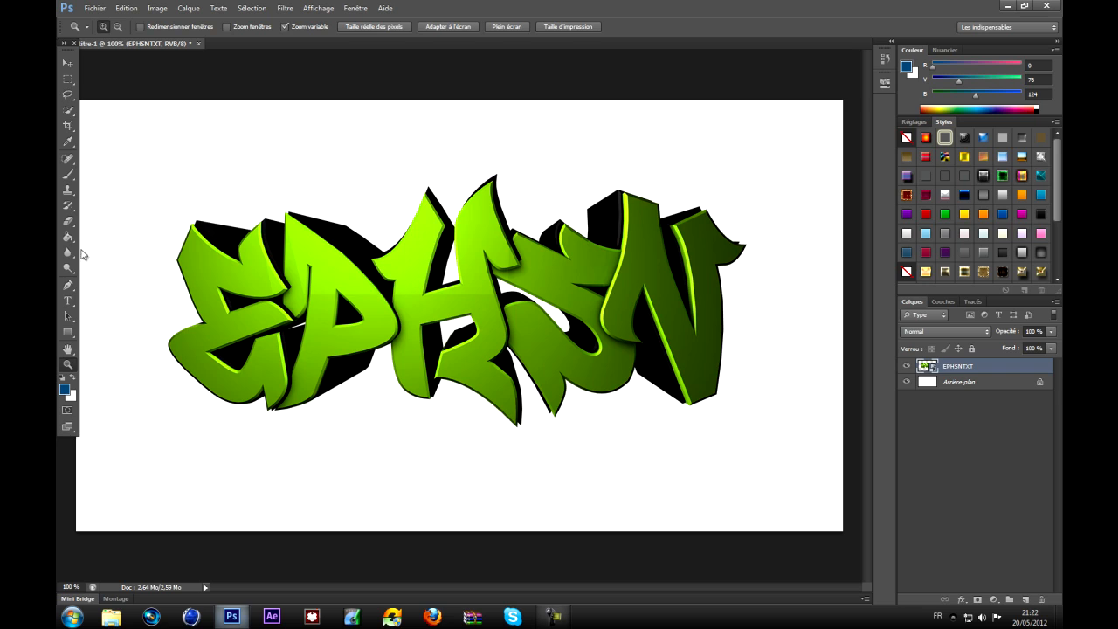
# Create a new blank document with a white background, accepting the proposed settings
pyautogui.click(97, 12)
pyautogui.click(101, 10)
pyautogui.click(98, 12)
pyautogui.click(103, 18)
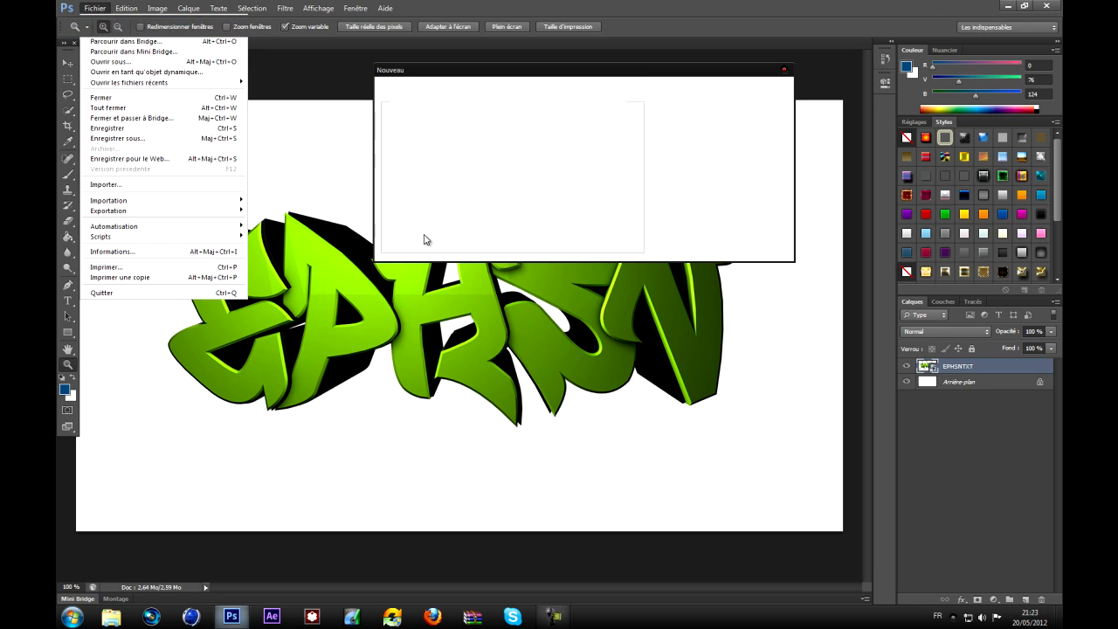
pyautogui.click(721, 89)
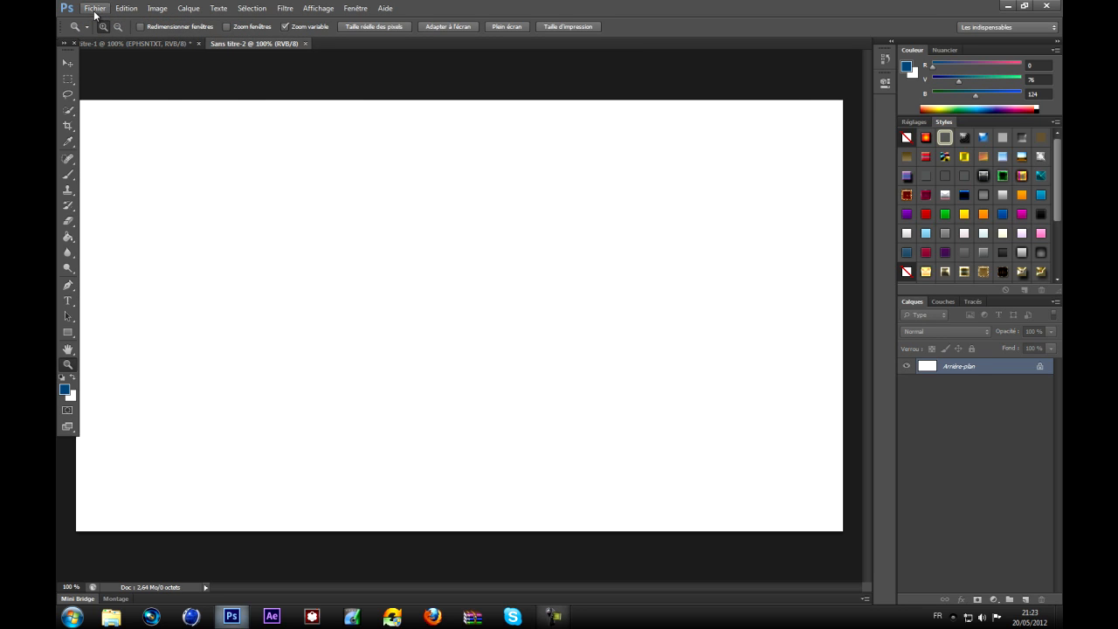
# Place the EPHSNTXT PNG image from the GFX folder into the new document and validate its placement
pyautogui.click(94, 8)
pyautogui.click(137, 185)
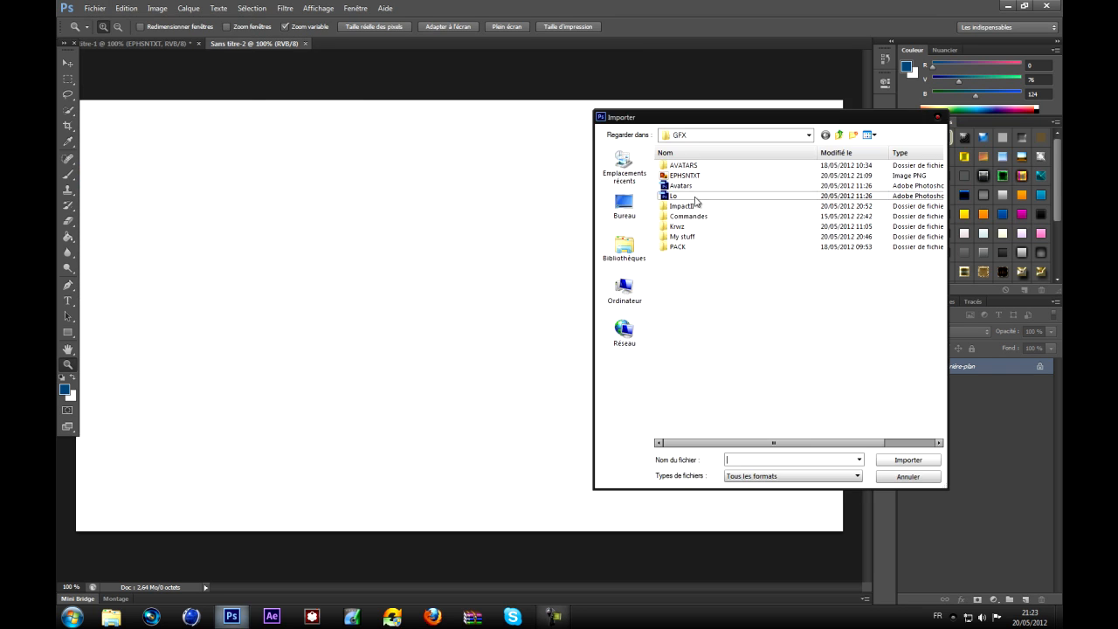
pyautogui.click(723, 177)
pyautogui.doubleClick(722, 176)
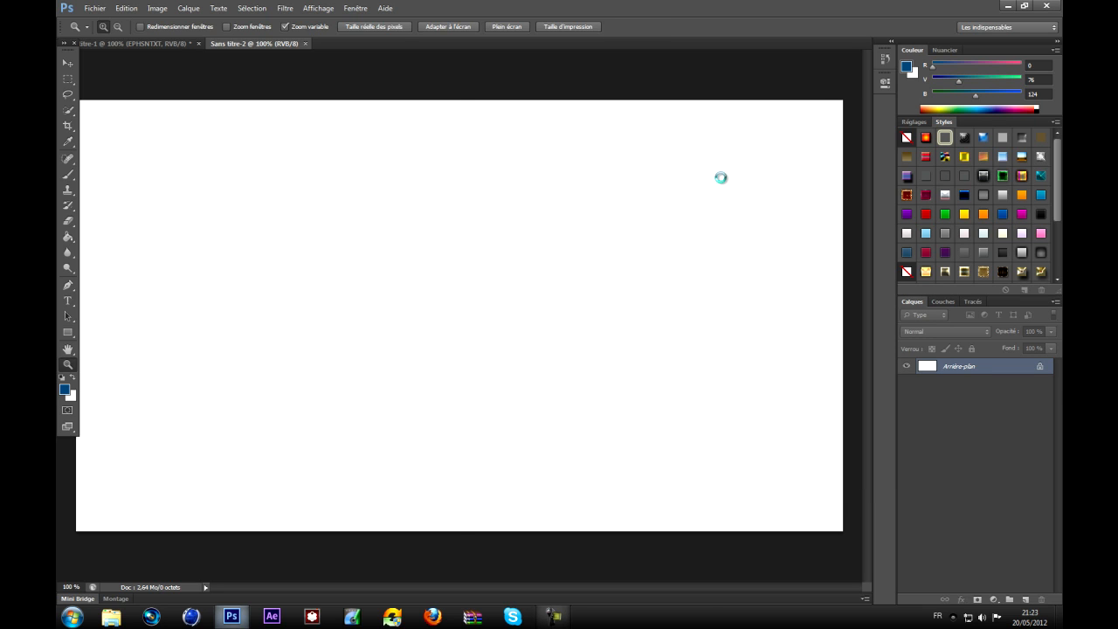
pyautogui.press('Return')
pyautogui.press('z')
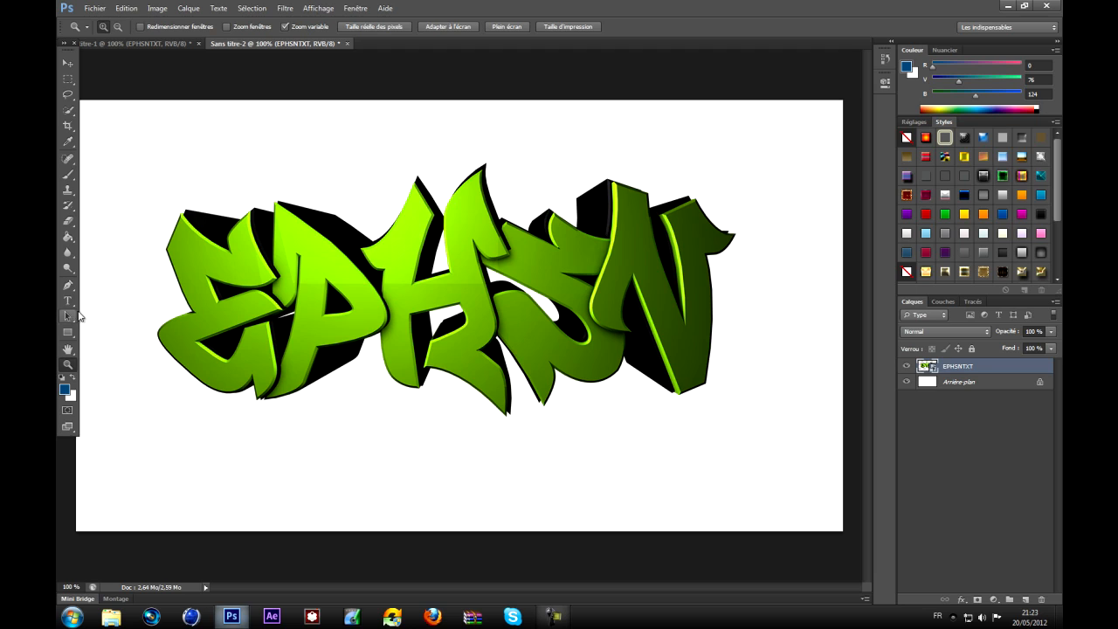
# Trace the outline of the letter E with the Pen tool, following its curves and inner notches as a closed path
pyautogui.click(69, 286)
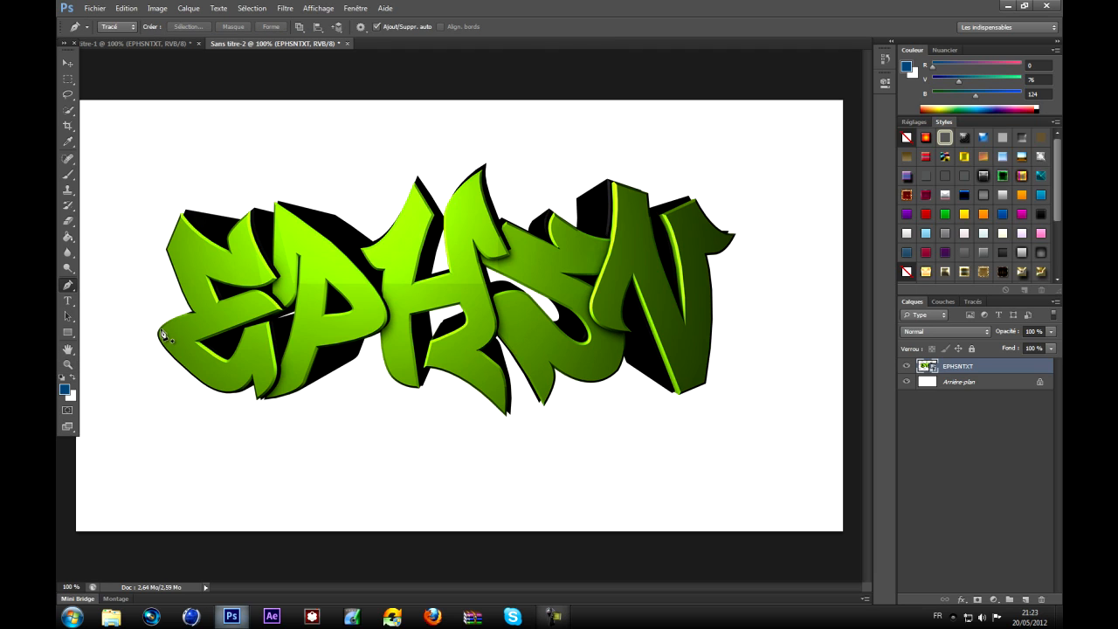
pyautogui.click(164, 325)
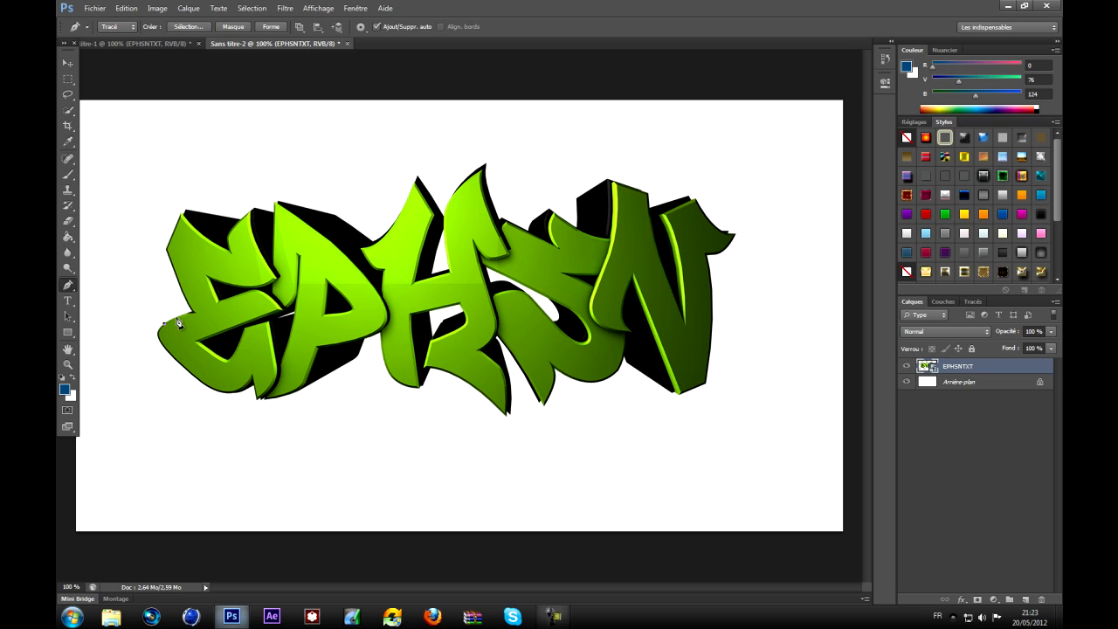
pyautogui.click(179, 279)
pyautogui.click(199, 231)
pyautogui.click(216, 244)
pyautogui.click(230, 252)
pyautogui.click(228, 238)
pyautogui.click(240, 222)
pyautogui.click(250, 212)
pyautogui.click(251, 228)
pyautogui.click(259, 248)
pyautogui.click(276, 276)
pyautogui.click(267, 285)
pyautogui.click(245, 287)
pyautogui.click(219, 283)
pyautogui.click(207, 277)
pyautogui.click(218, 297)
pyautogui.click(253, 290)
pyautogui.click(197, 342)
pyautogui.rightClick(206, 252)
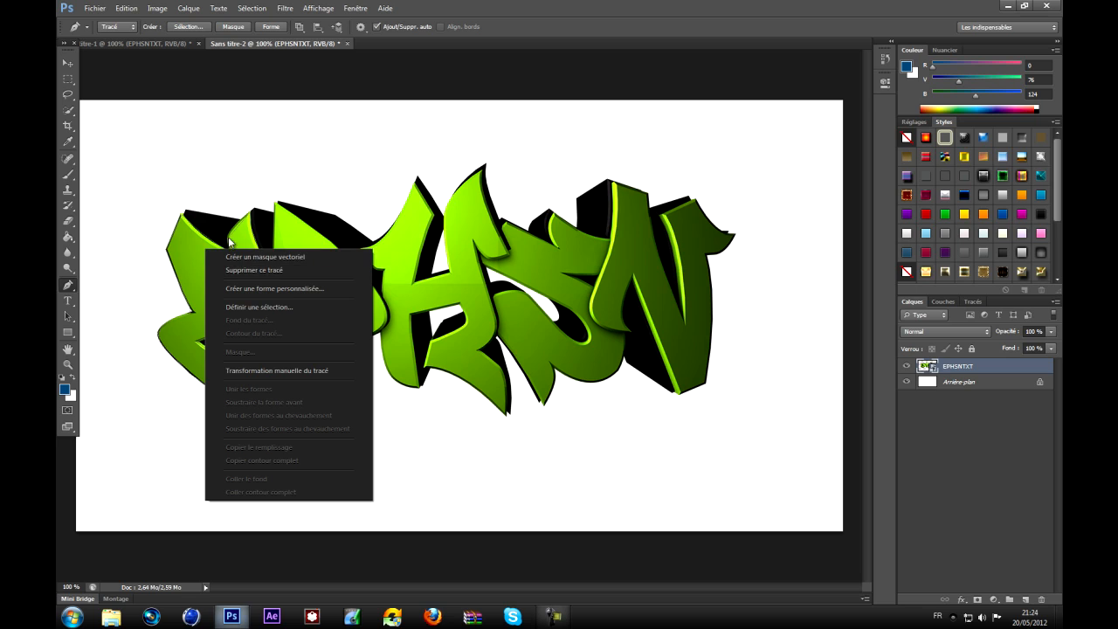
pyautogui.click(193, 256)
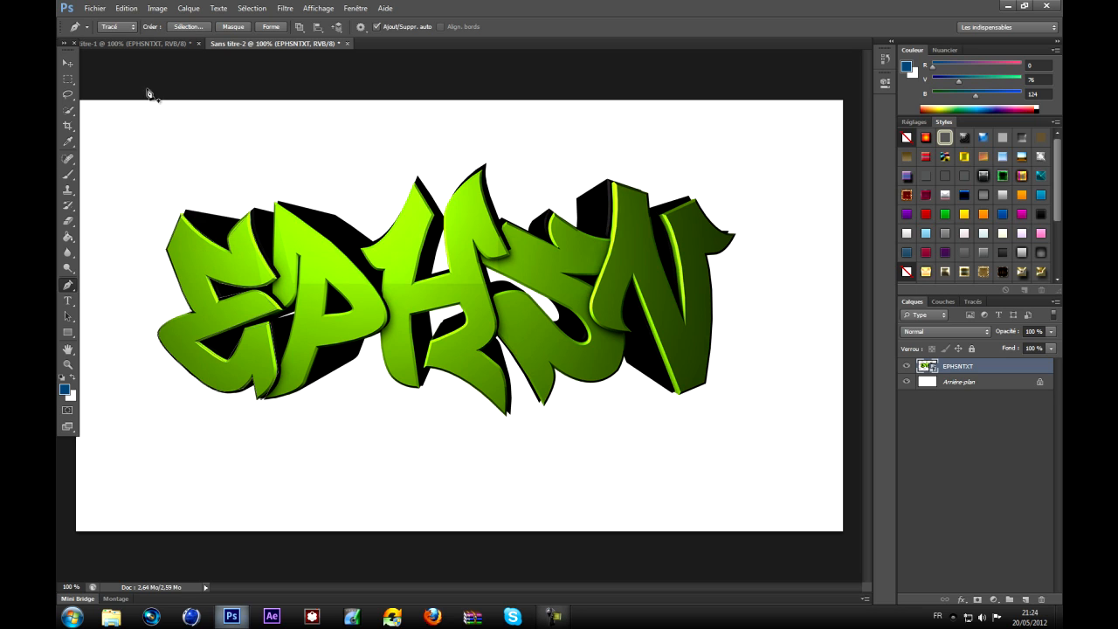
# Export the work path (Tracé de travail) as the Illustrator file Sans titre-2.ai on the desktop
pyautogui.click(103, 8)
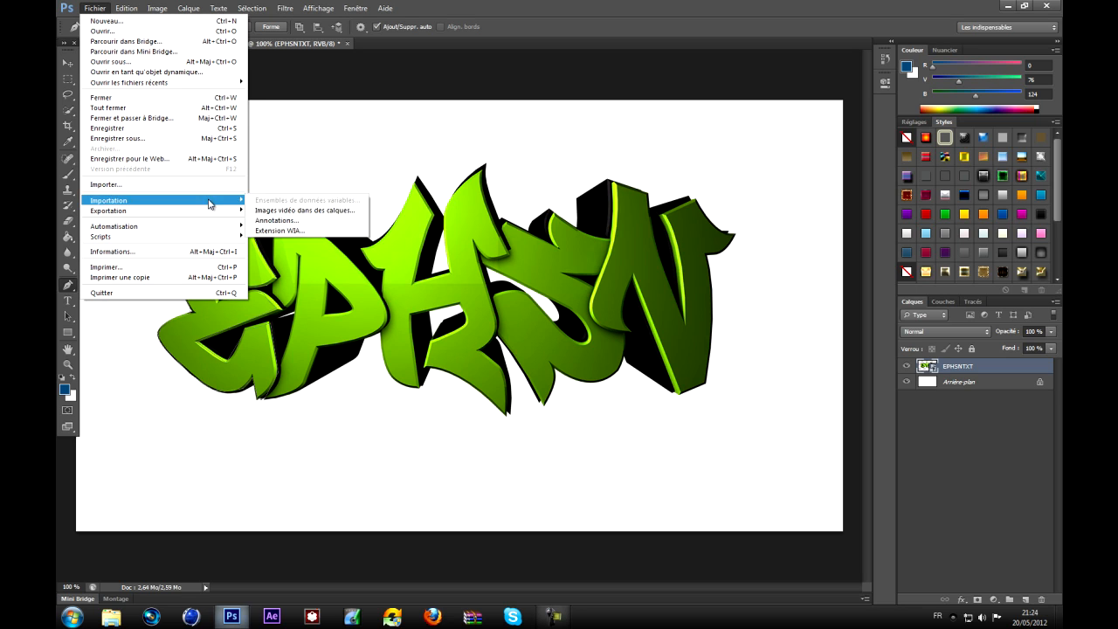
pyautogui.moveTo(210, 213)
pyautogui.click(280, 232)
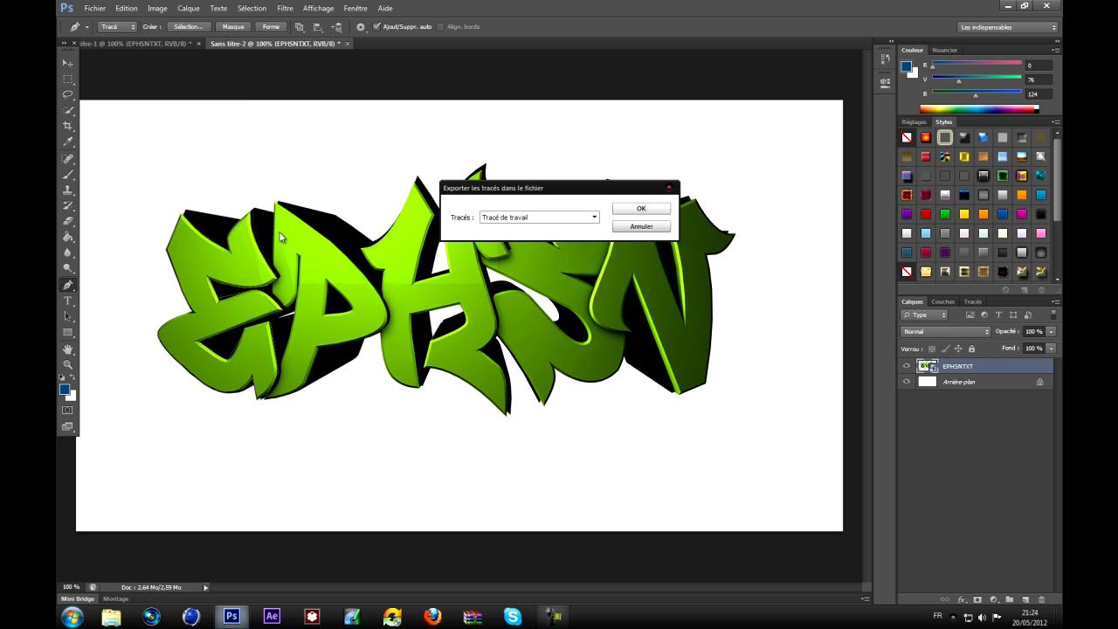
pyautogui.click(643, 210)
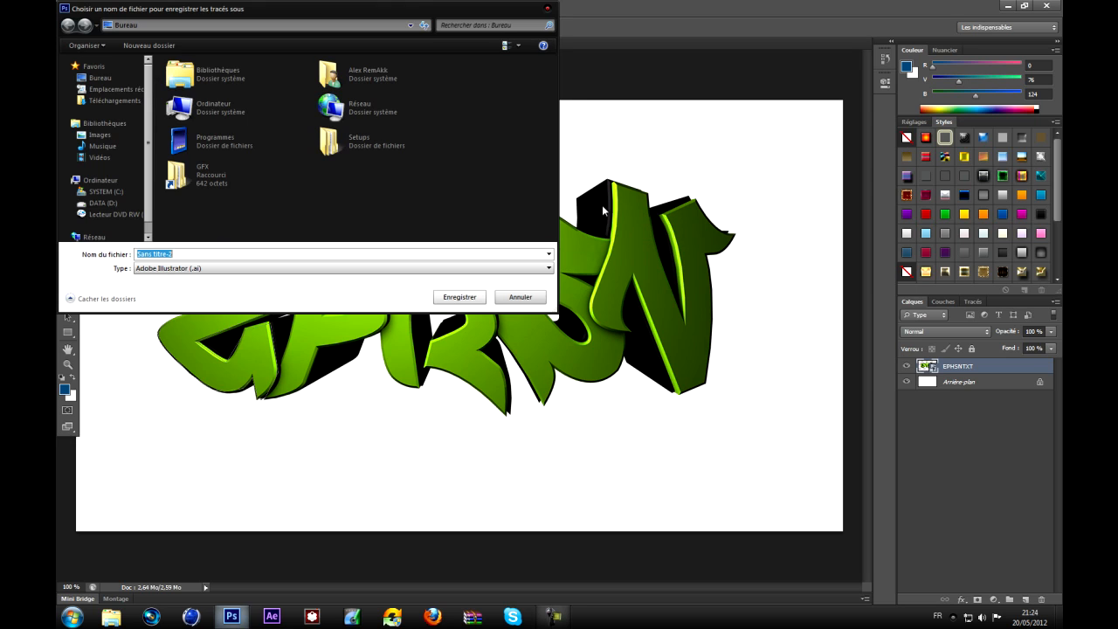
pyautogui.click(460, 297)
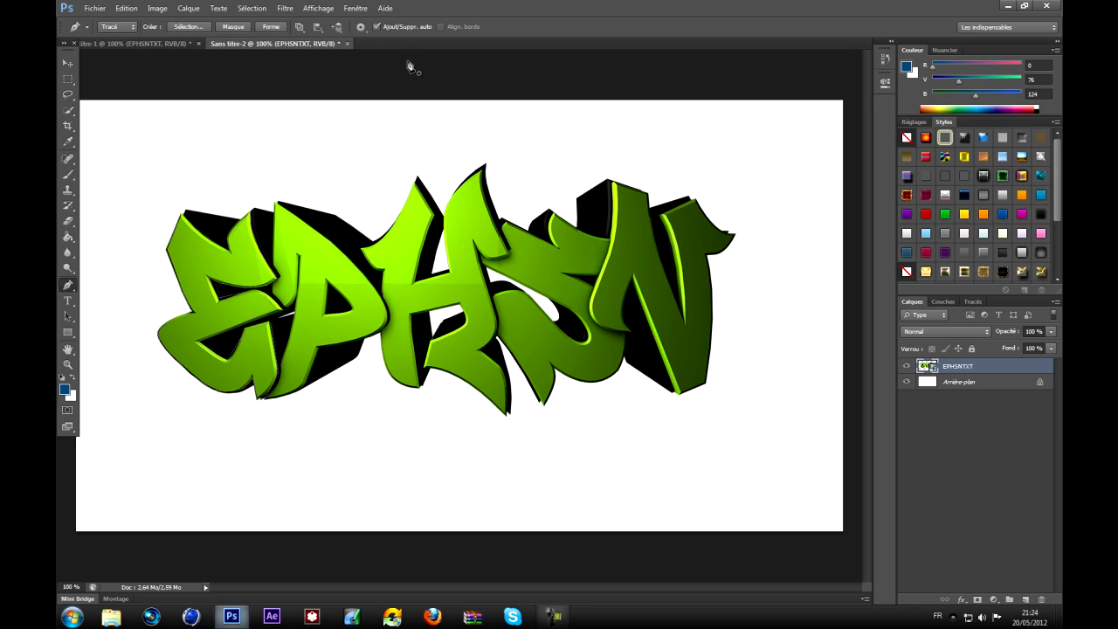
# Close Photoshop without saving the open documents and switch to CINEMA 4D
pyautogui.click(1046, 7)
pyautogui.click(561, 233)
pyautogui.click(559, 233)
pyautogui.rightClick(605, 74)
pyautogui.click(646, 108)
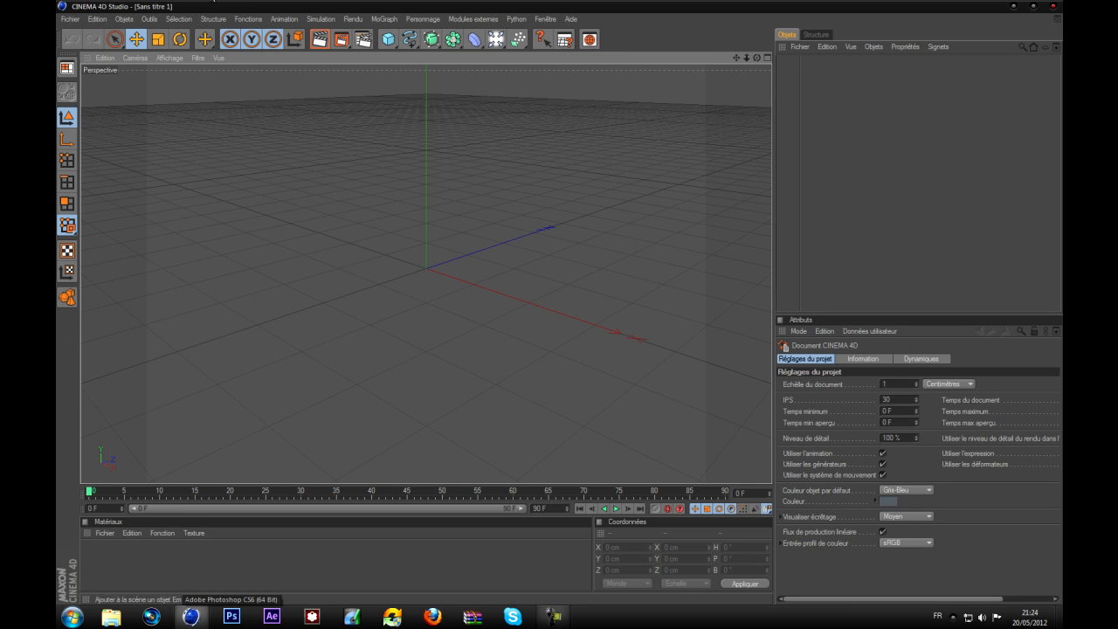
# Open the file Sans titre-2.ai from the desktop, importing the traced letter E as a spline
pyautogui.click(70, 18)
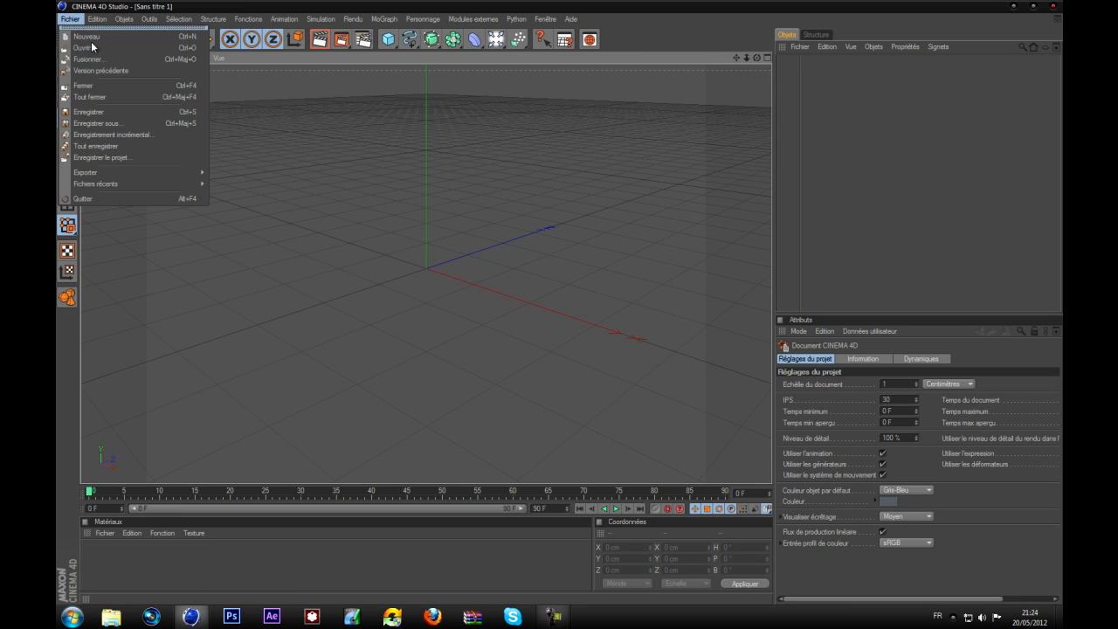
pyautogui.click(90, 40)
pyautogui.moveTo(757, 57); pyautogui.dragTo(557, 309)
pyautogui.click(69, 21)
pyautogui.click(68, 22)
pyautogui.click(68, 22)
pyautogui.click(84, 47)
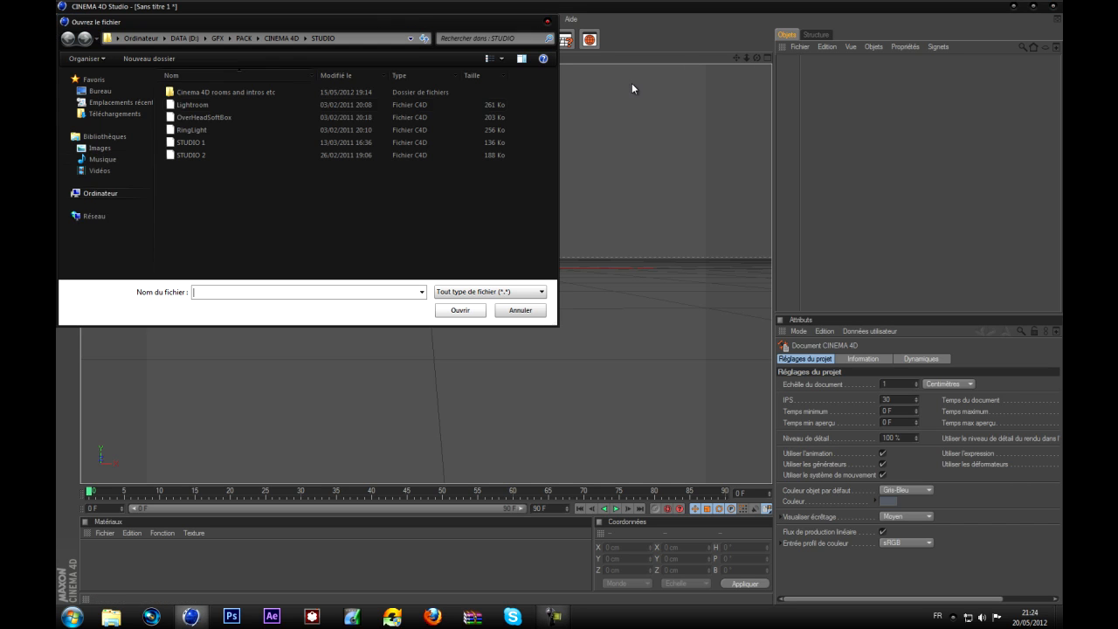
pyautogui.click(118, 91)
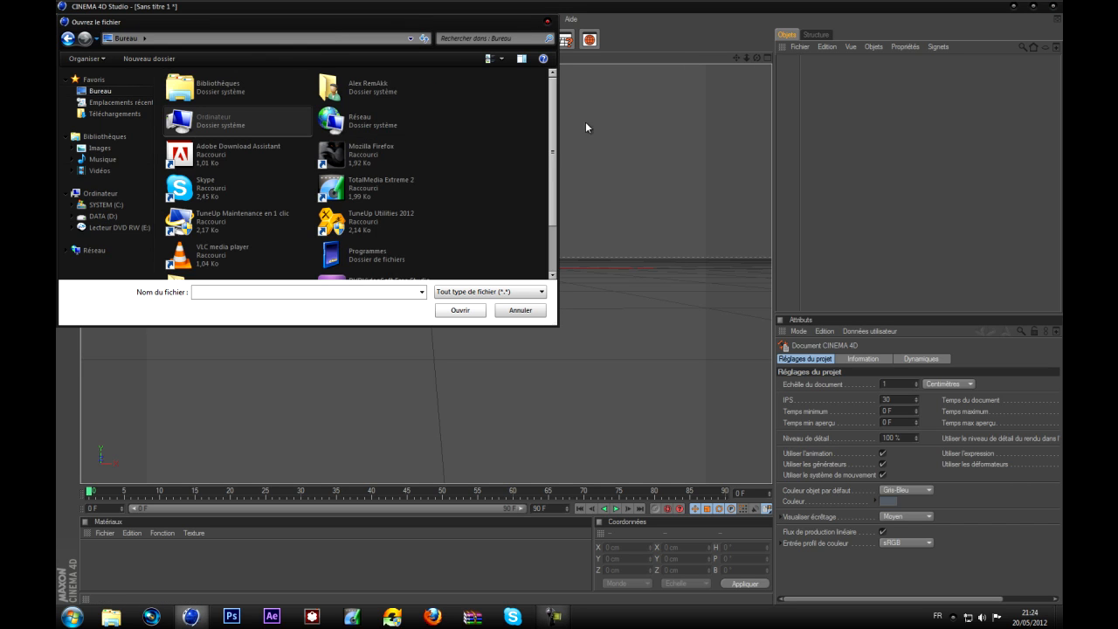
pyautogui.scroll(-2, 538, 156)
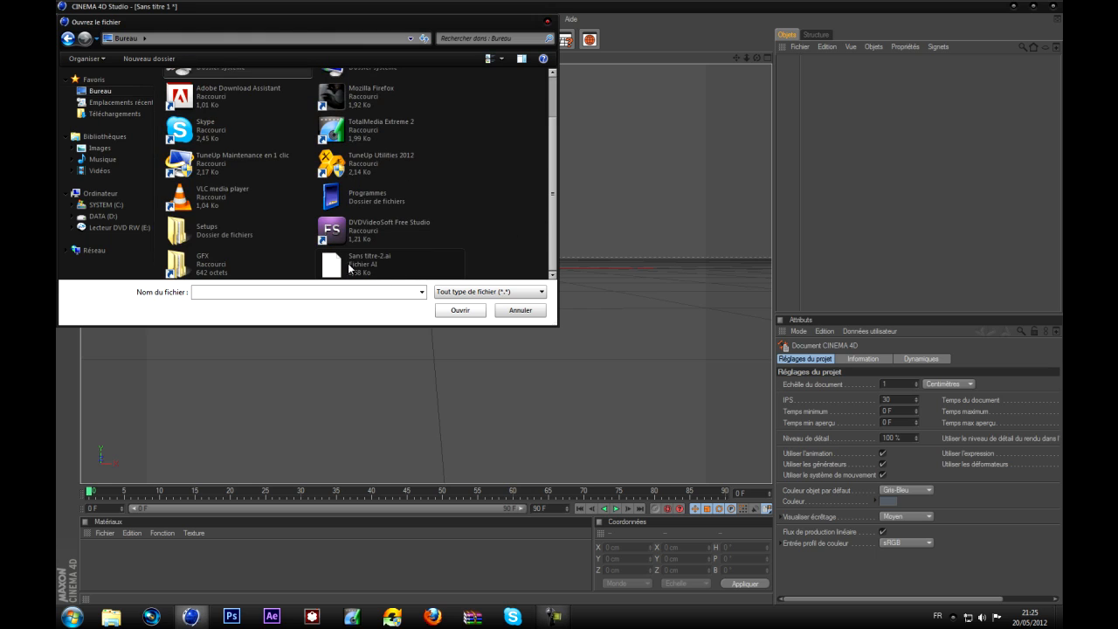
pyautogui.doubleClick(349, 264)
pyautogui.click(388, 162)
pyautogui.click(397, 165)
pyautogui.click(356, 357)
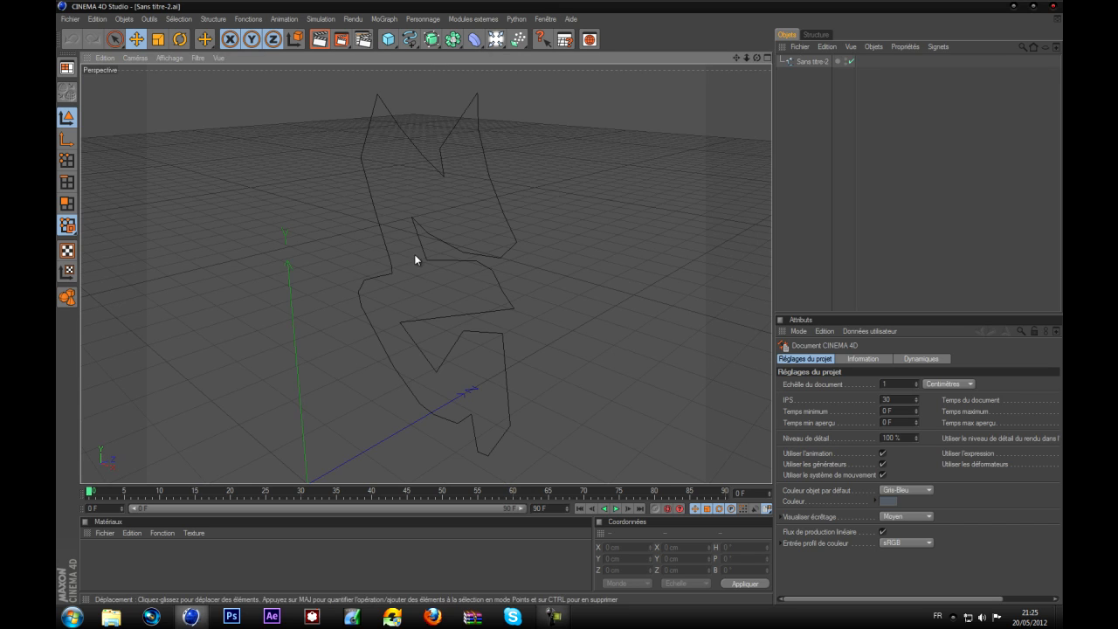
# Add an Extrusion NURBS object and make the imported Sans titre-2 spline its child
pyautogui.moveTo(756, 58); pyautogui.dragTo(554, 305)
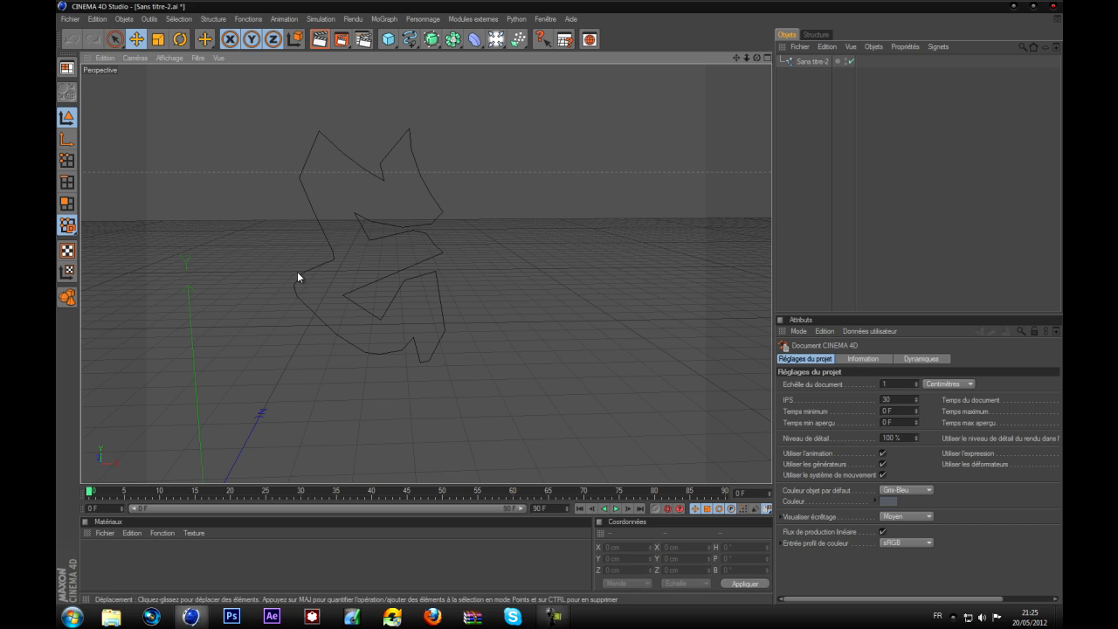
pyautogui.scroll(3, 471, 236)
pyautogui.scroll(-5, 739, 124)
pyautogui.scroll(-3, 537, 172)
pyautogui.scroll(5, 568, 188)
pyautogui.scroll(-2, 702, 118)
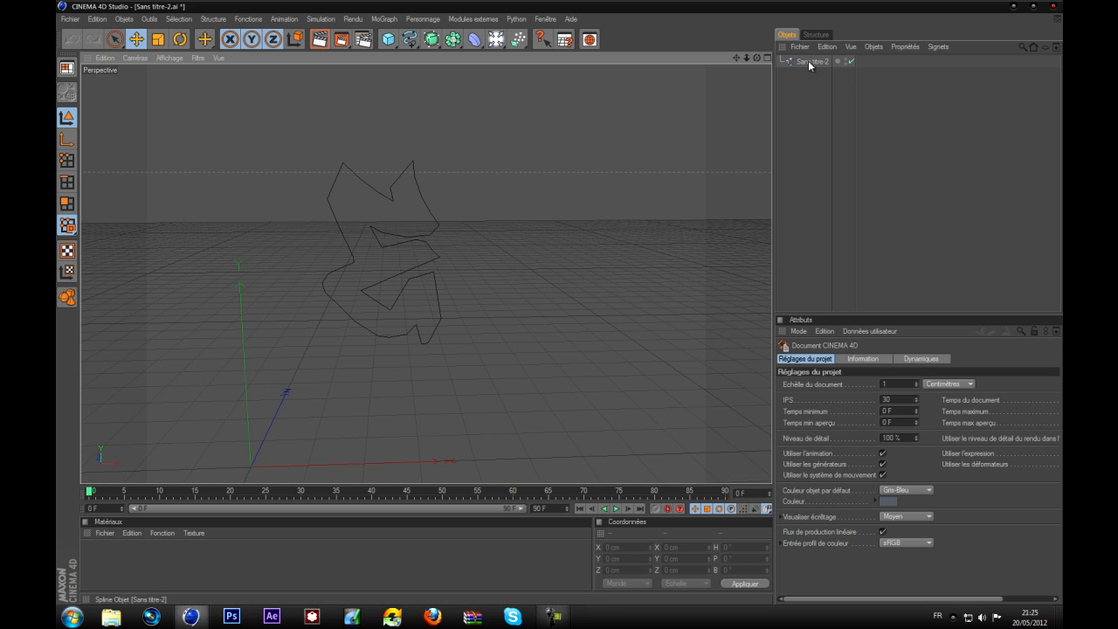
pyautogui.click(809, 64)
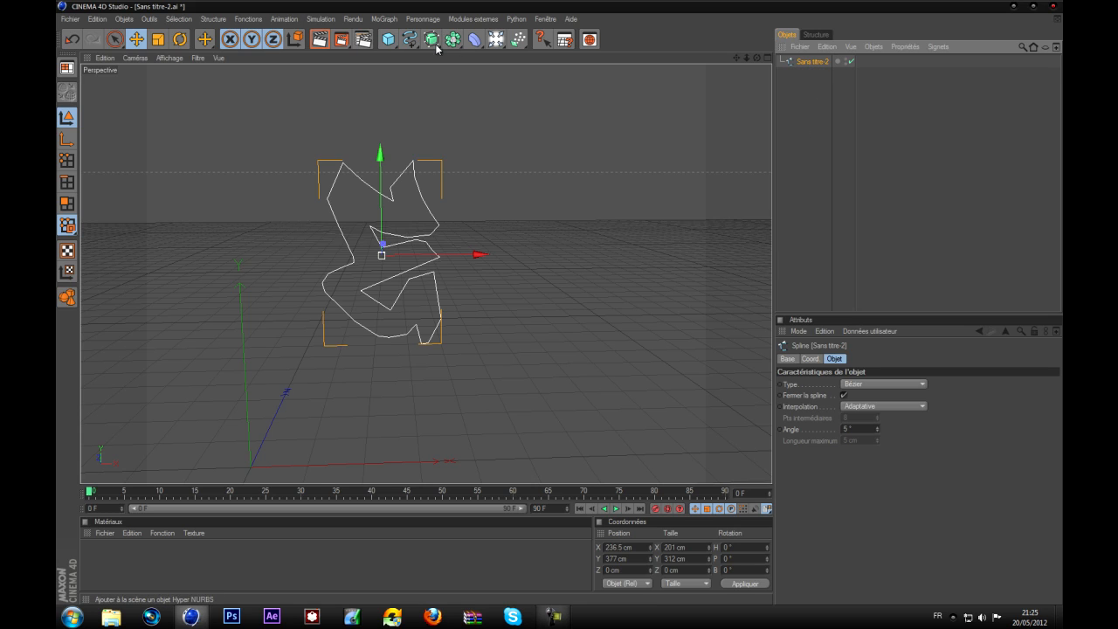
pyautogui.click(813, 123)
pyautogui.click(430, 39)
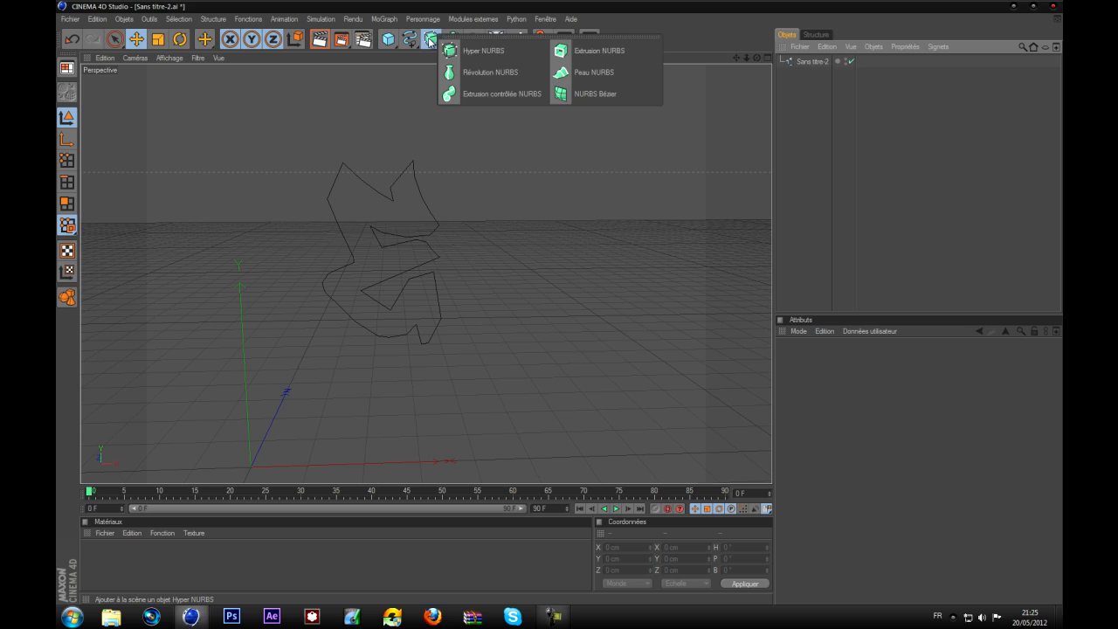
pyautogui.click(612, 53)
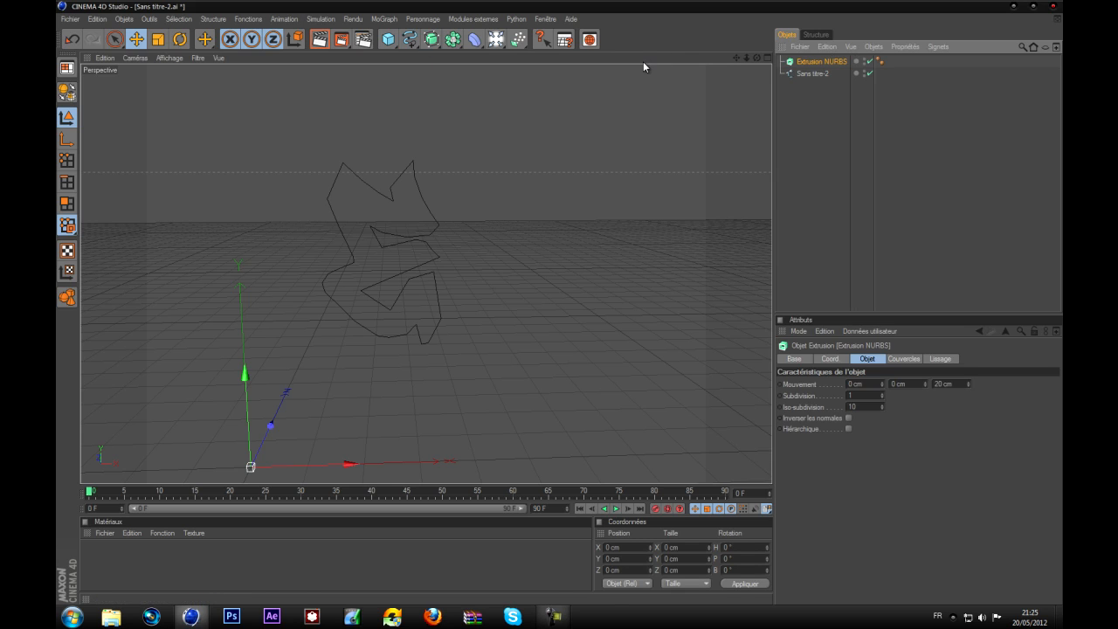
pyautogui.moveTo(830, 74)
pyautogui.mouseDown()
pyautogui.moveTo(813, 75)
pyautogui.moveTo(830, 60)
pyautogui.mouseUp()
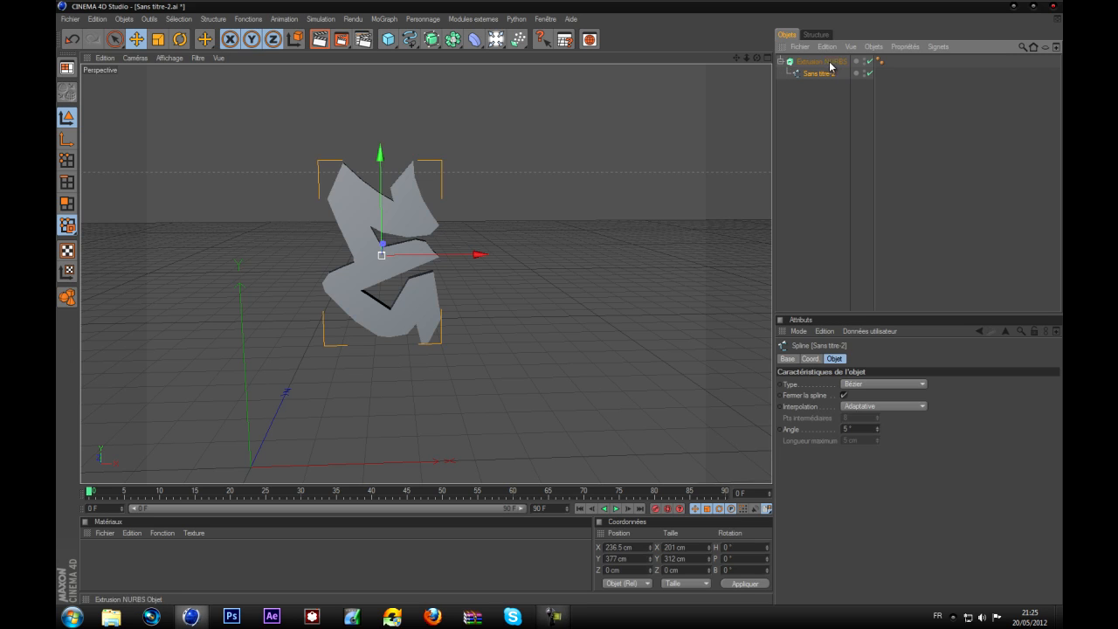
# Set the Extrusion NURBS movement along Z to 80 cm to thicken the letter E
pyautogui.click(859, 162)
pyautogui.moveTo(757, 59); pyautogui.dragTo(561, 307)
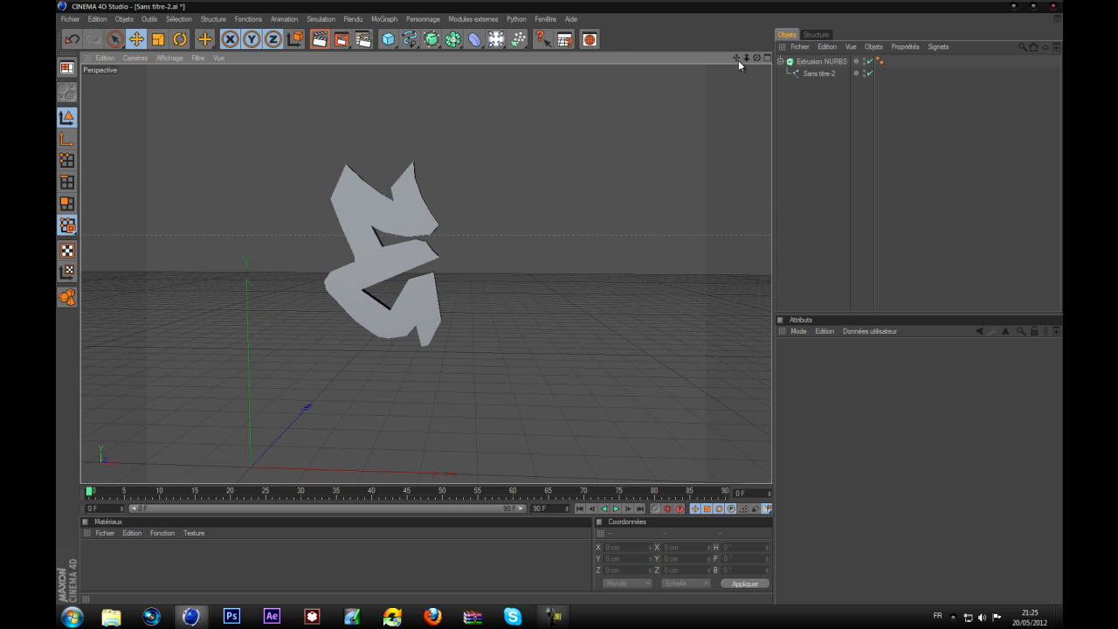
pyautogui.moveTo(737, 60); pyautogui.dragTo(561, 306)
pyautogui.moveTo(752, 61); pyautogui.dragTo(559, 305)
pyautogui.click(830, 63)
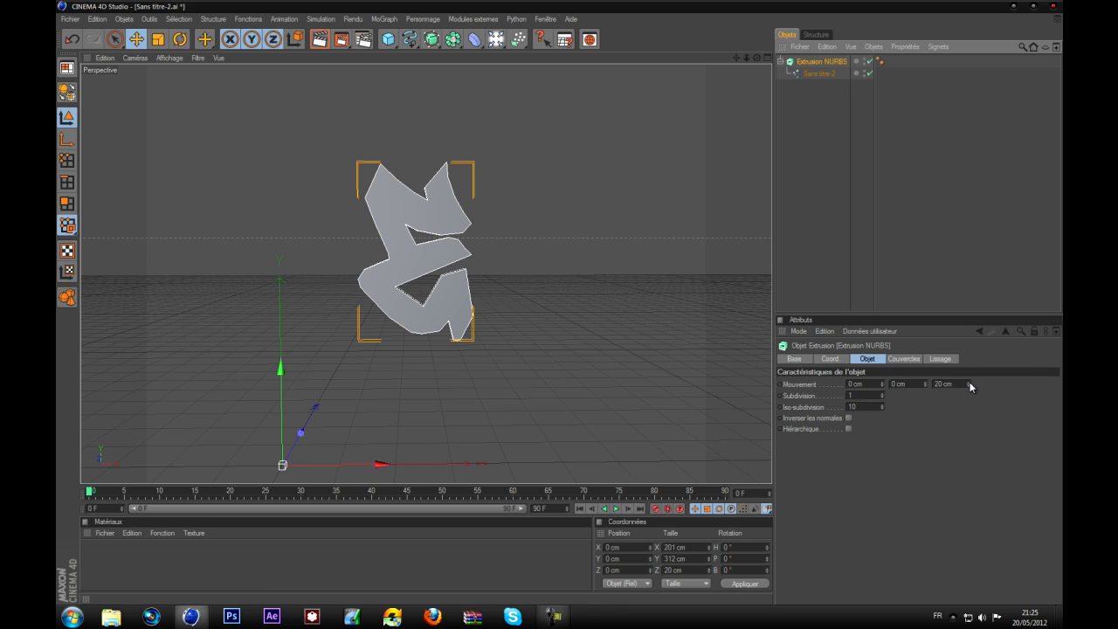
pyautogui.moveTo(969, 383); pyautogui.dragTo(970, 378)
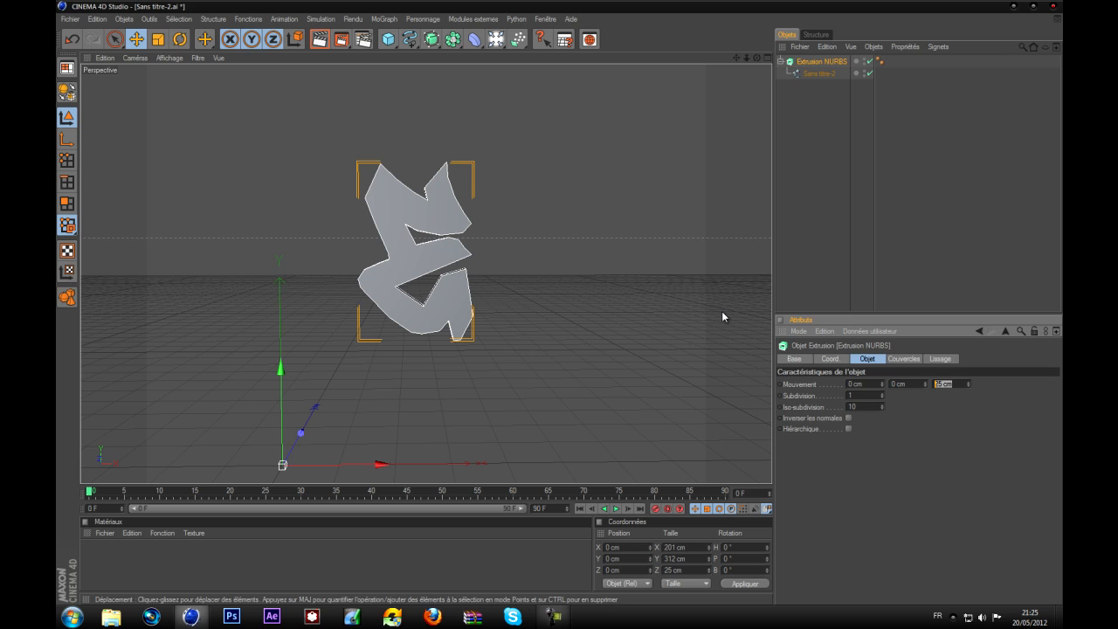
pyautogui.click(812, 107)
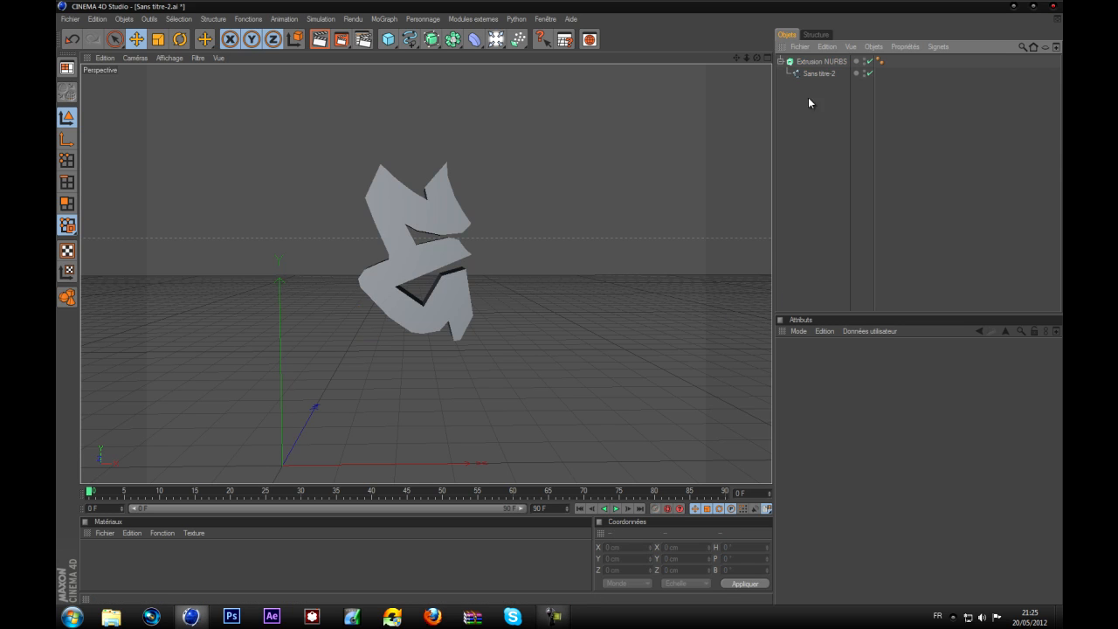
pyautogui.moveTo(757, 58)
pyautogui.mouseDown()
pyautogui.moveTo(559, 312)
pyautogui.moveTo(757, 58)
pyautogui.mouseUp()
# Set both the start and end caps of the Extrusion NURBS to Couvercle et biseau
pyautogui.click(821, 61)
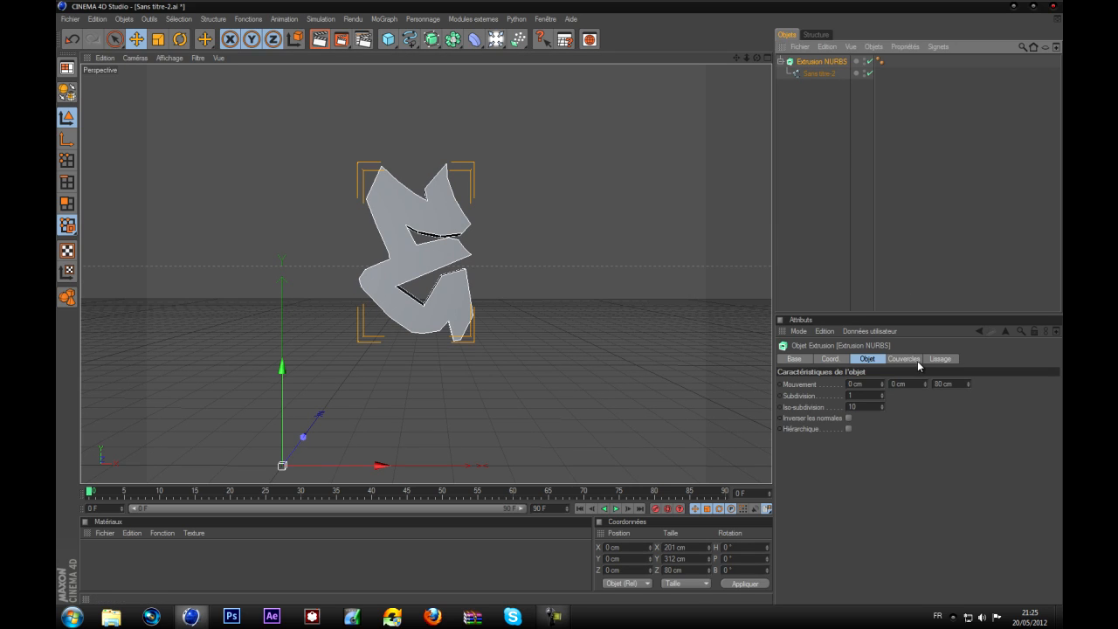
pyautogui.click(904, 358)
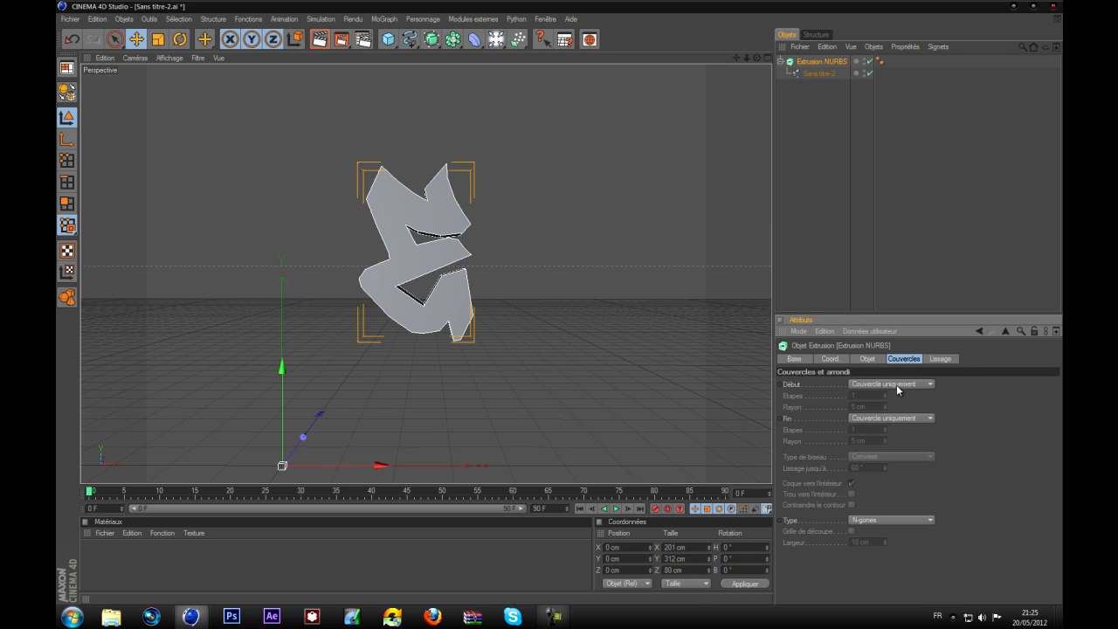
pyautogui.click(898, 389)
pyautogui.click(888, 431)
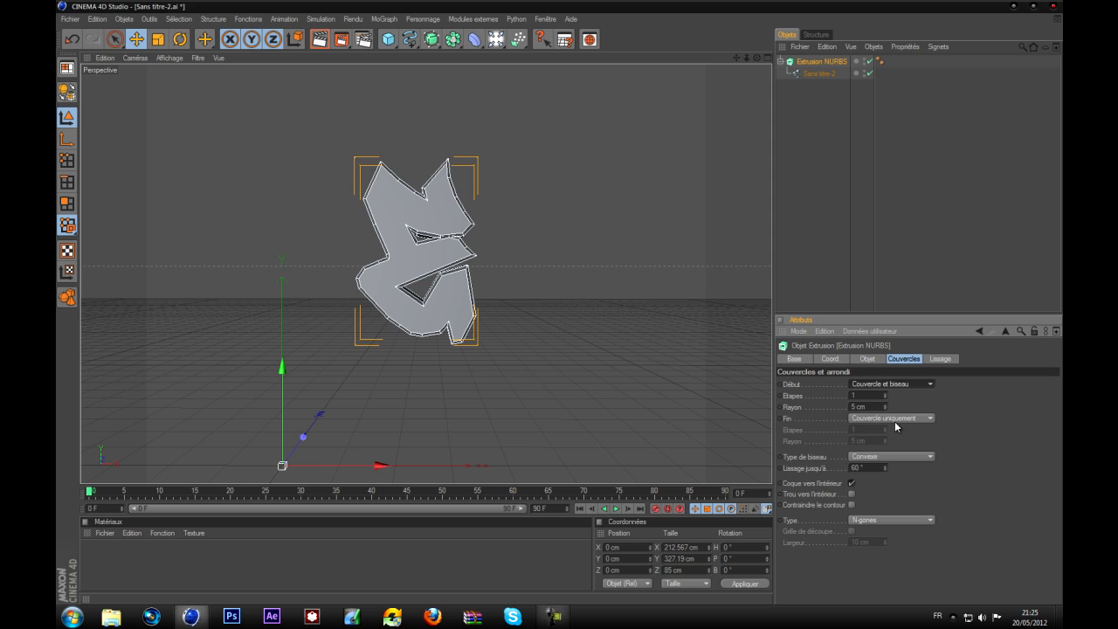
pyautogui.click(895, 418)
pyautogui.click(886, 464)
pyautogui.click(847, 138)
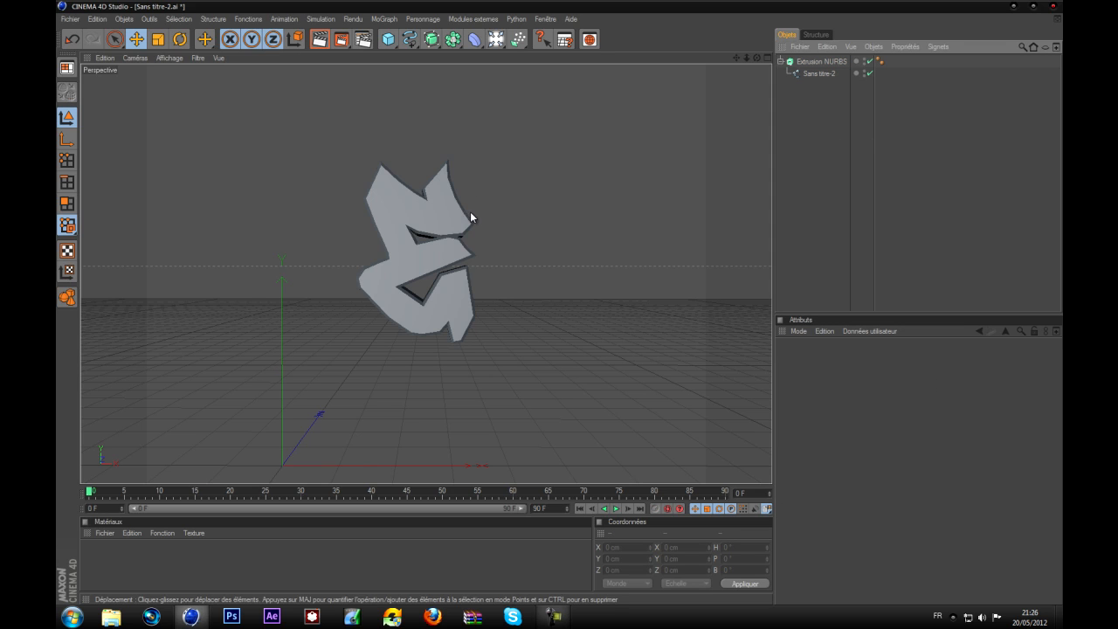
pyautogui.scroll(3, 470, 216)
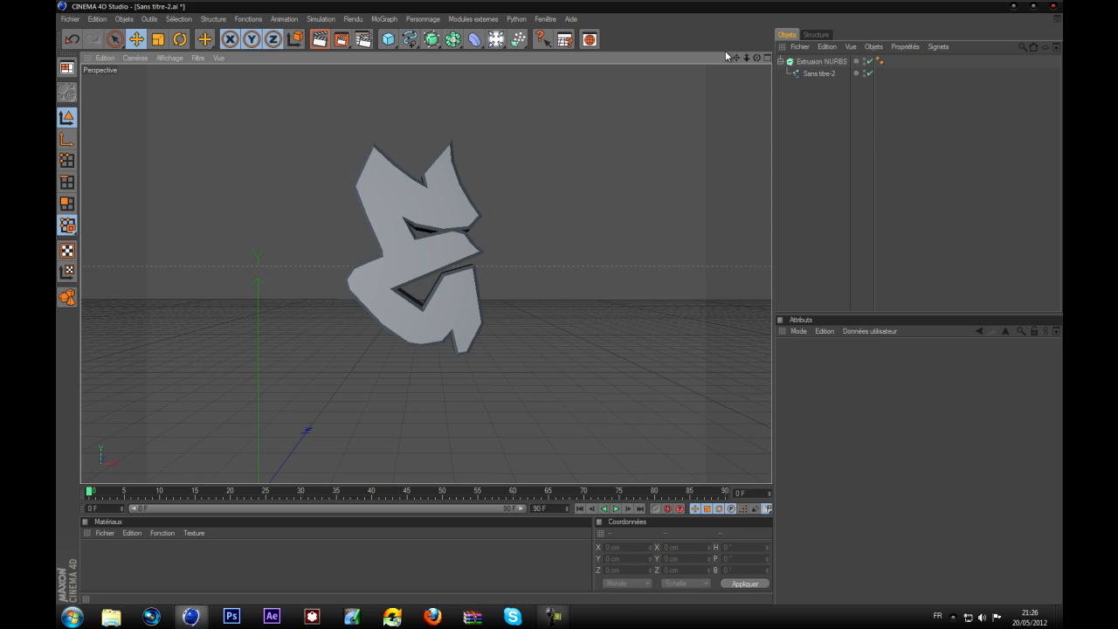
pyautogui.moveTo(736, 59); pyautogui.dragTo(559, 301)
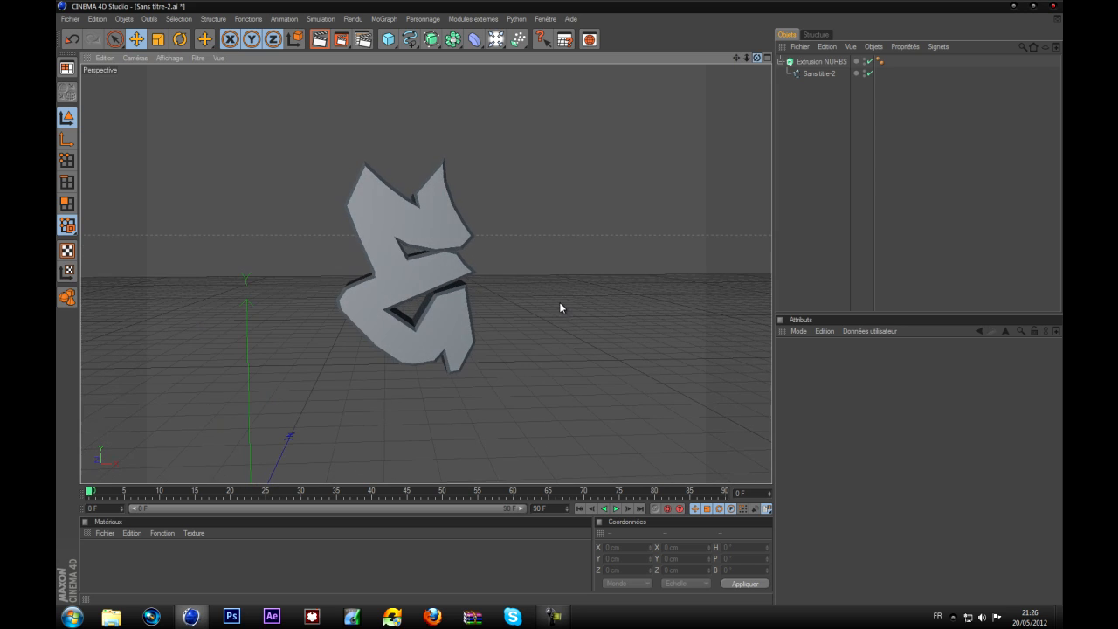
# Merge the Lightroom file from the GFX > PACK > CINEMA 4D > STUDIO folder into the current scene
pyautogui.click(72, 20)
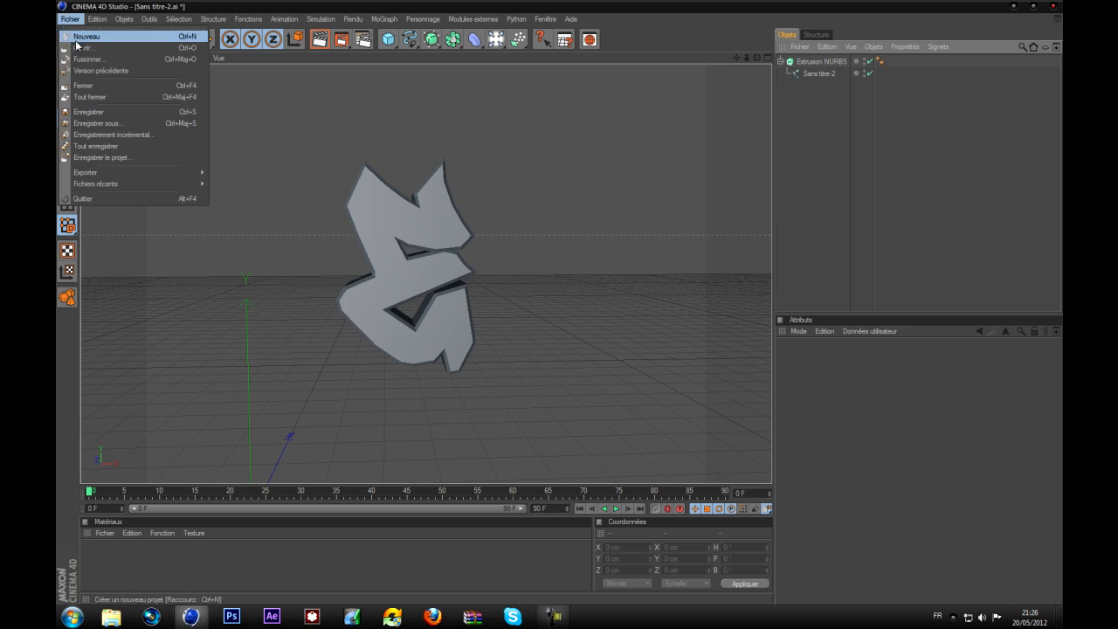
pyautogui.click(96, 61)
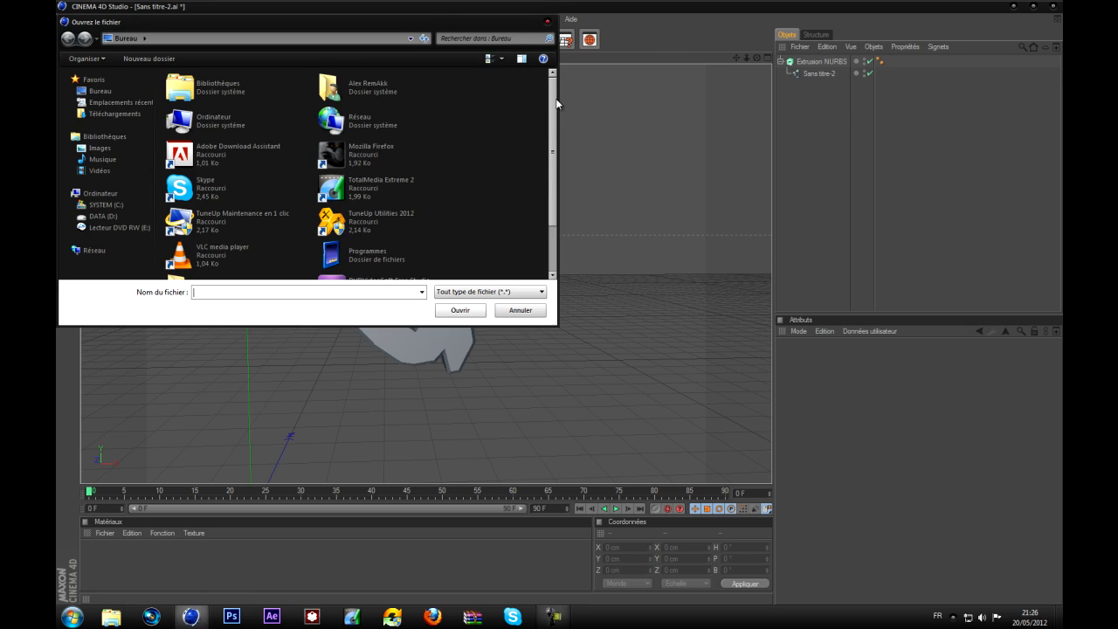
pyautogui.moveTo(552, 104); pyautogui.dragTo(551, 279)
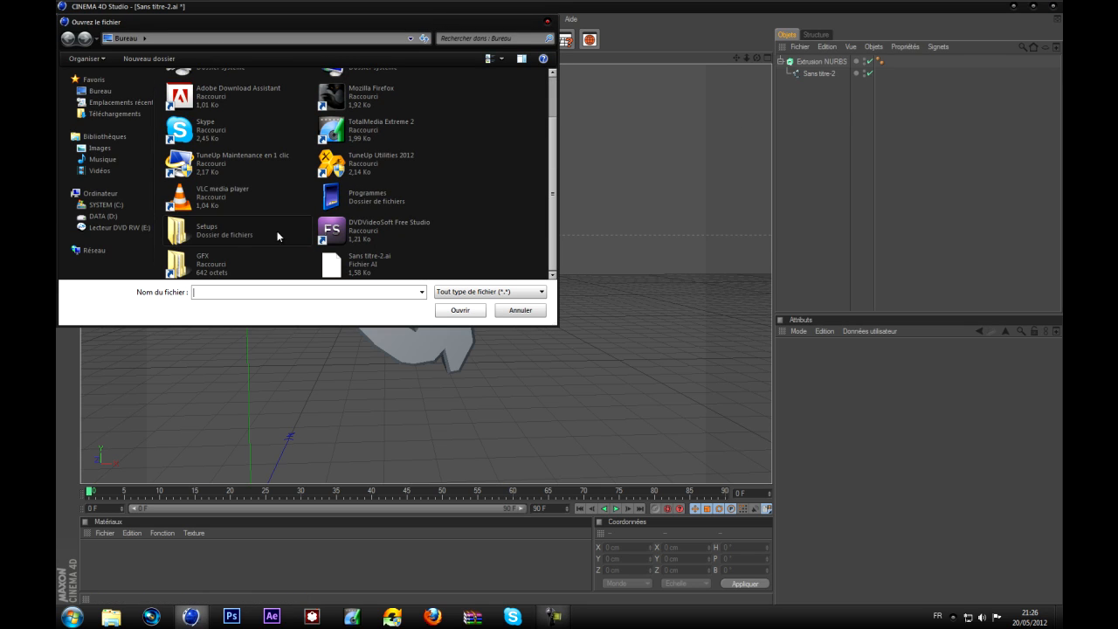
pyautogui.doubleClick(196, 262)
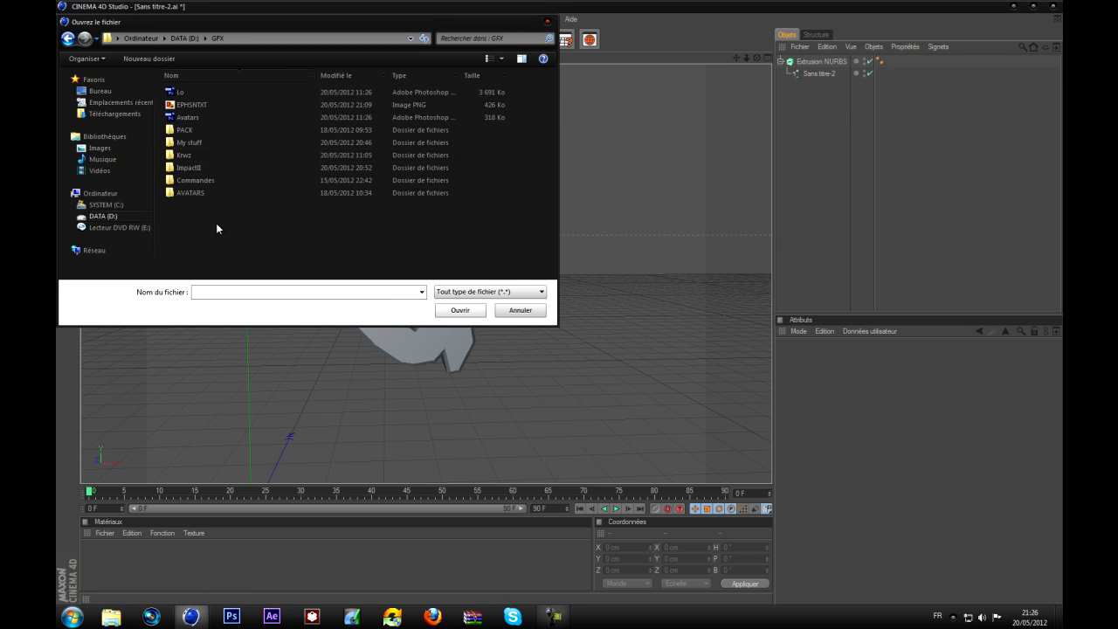
pyautogui.doubleClick(207, 130)
pyautogui.doubleClick(217, 91)
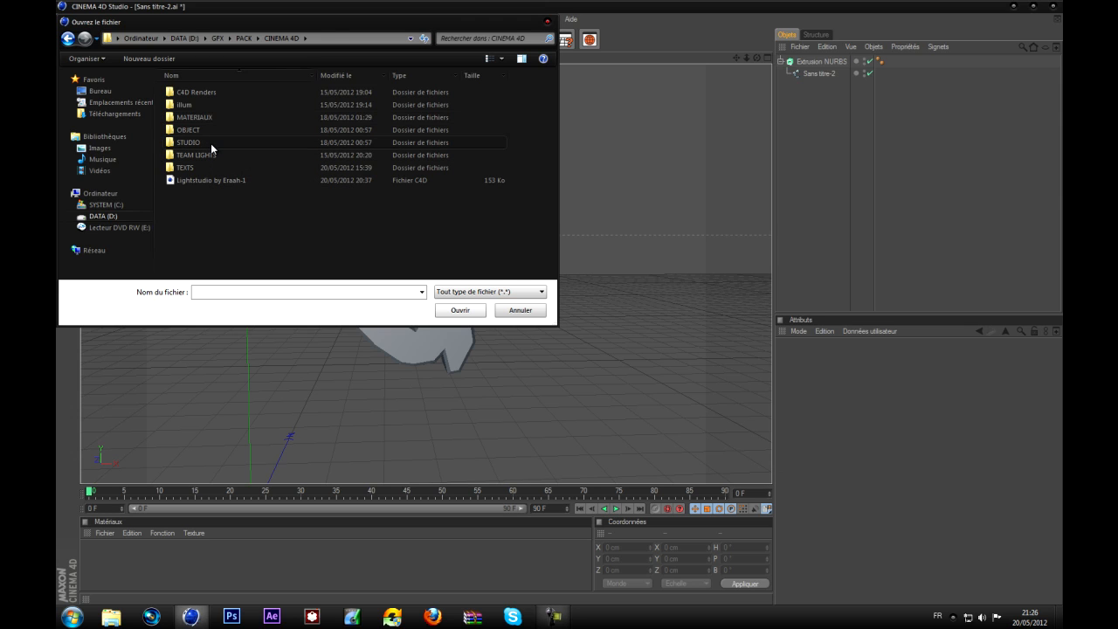
pyautogui.doubleClick(211, 143)
pyautogui.doubleClick(226, 104)
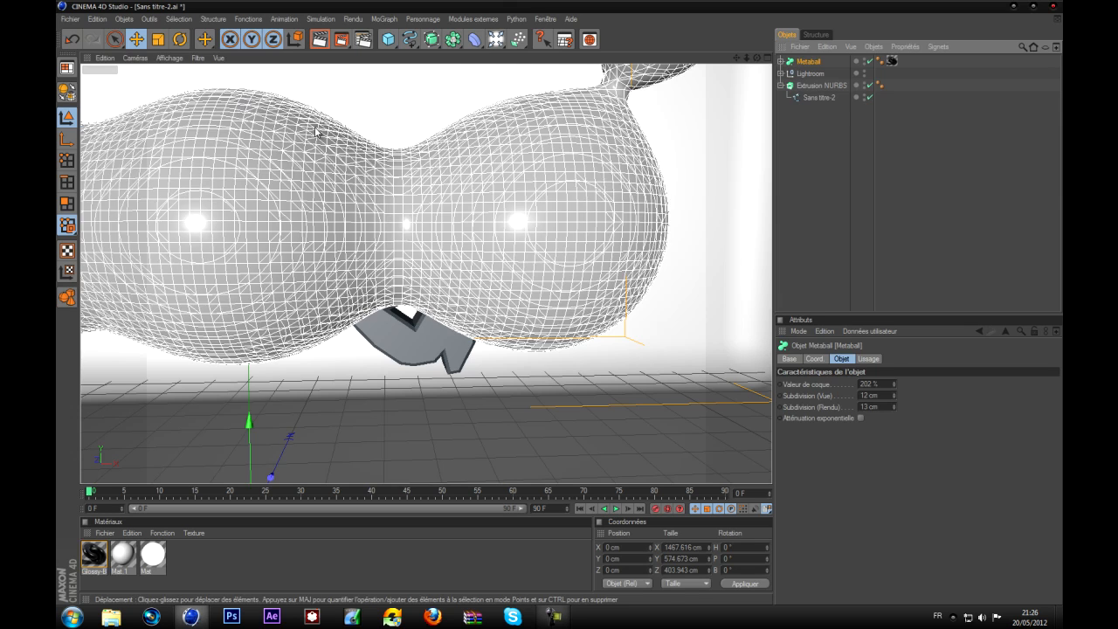
# Delete the Metaball object and the BackdropInside and BackdropOutside polygons from the merged Lightroom setup
pyautogui.press('Delete')
pyautogui.click(805, 62)
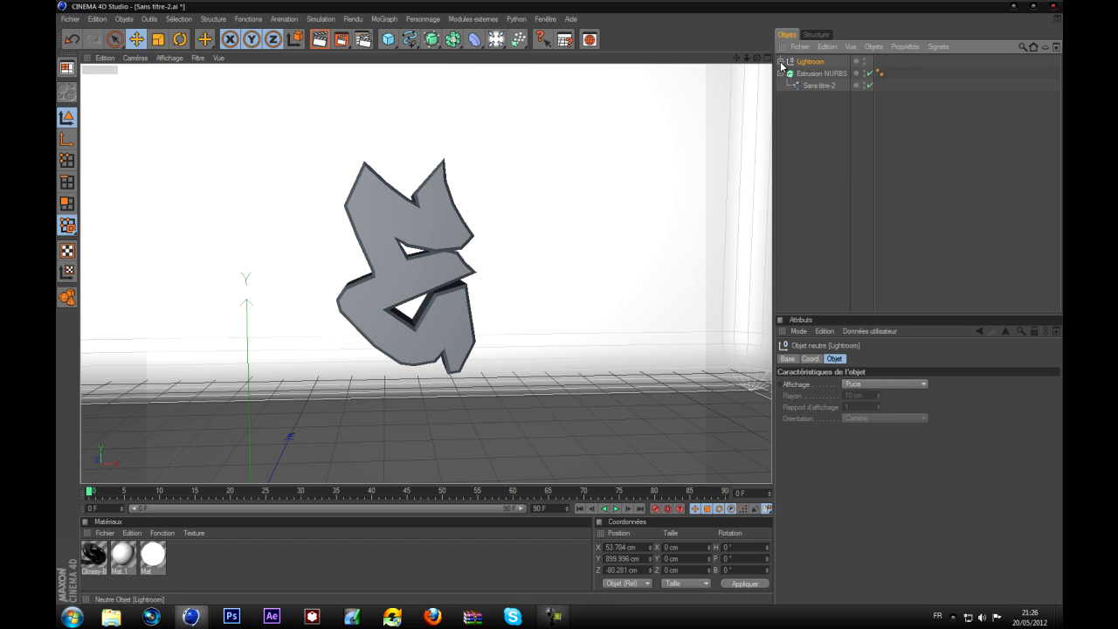
pyautogui.click(780, 62)
pyautogui.click(560, 306)
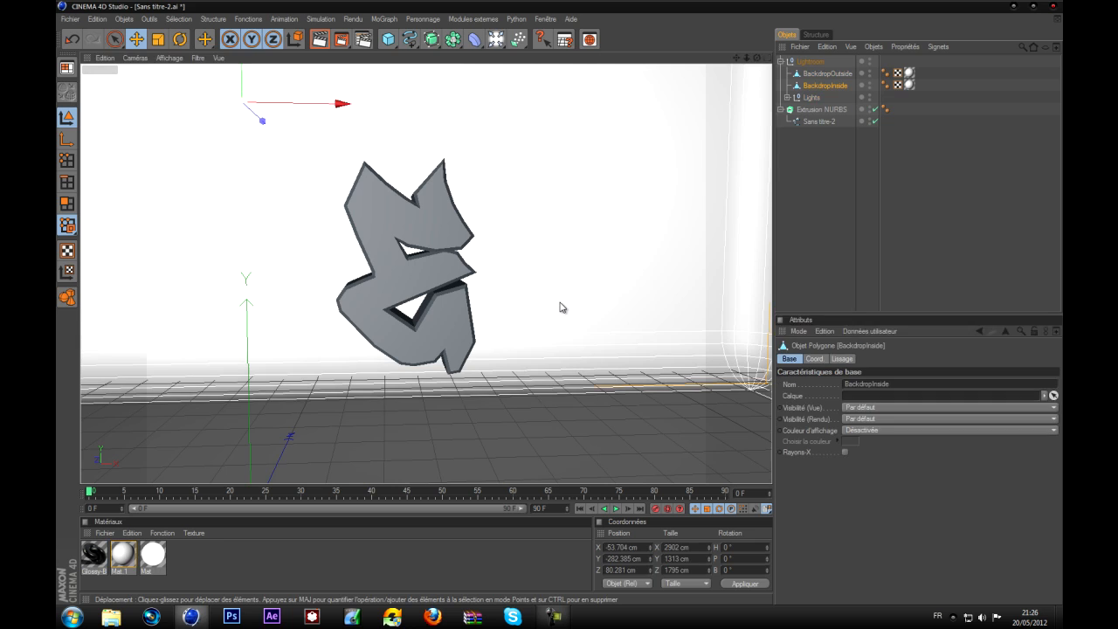
pyautogui.press('Delete')
pyautogui.click(559, 239)
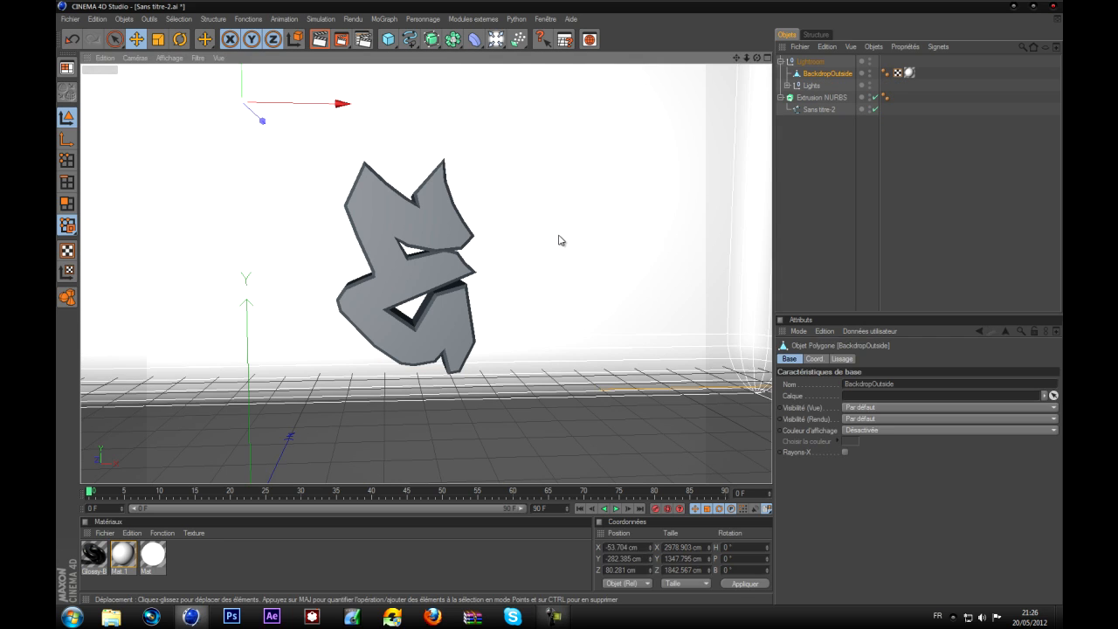
pyautogui.press('Delete')
# Move the side softbox's inner panel and its outer frame closer to the letter, with the frame's Y position at about -1111 cm
pyautogui.scroll(-8, 716, 140)
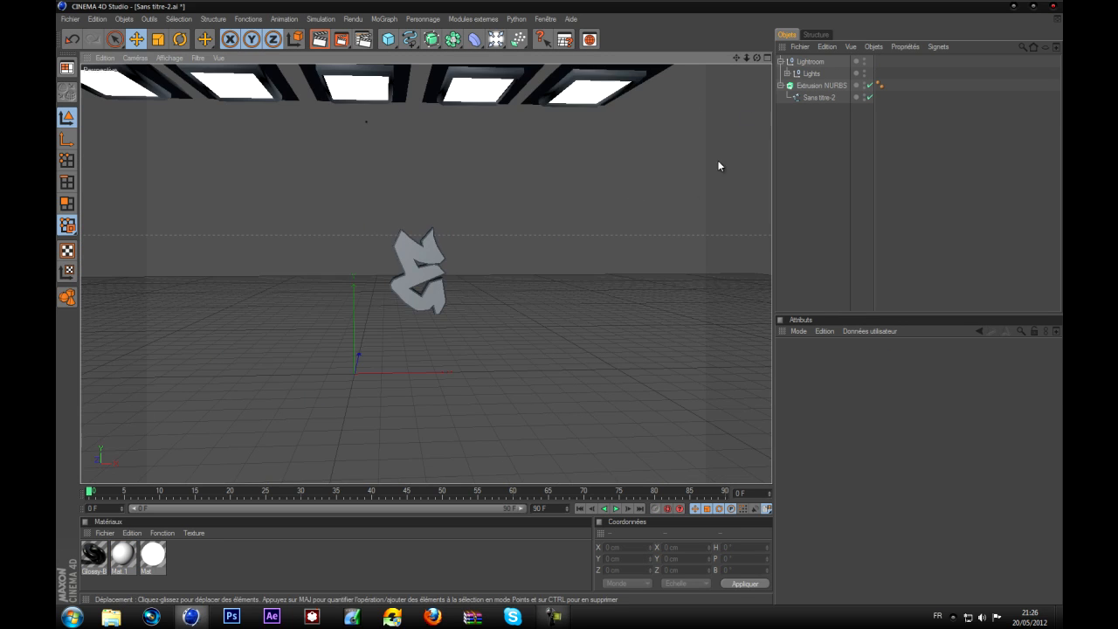
pyautogui.scroll(3, 664, 148)
pyautogui.scroll(-5, 464, 259)
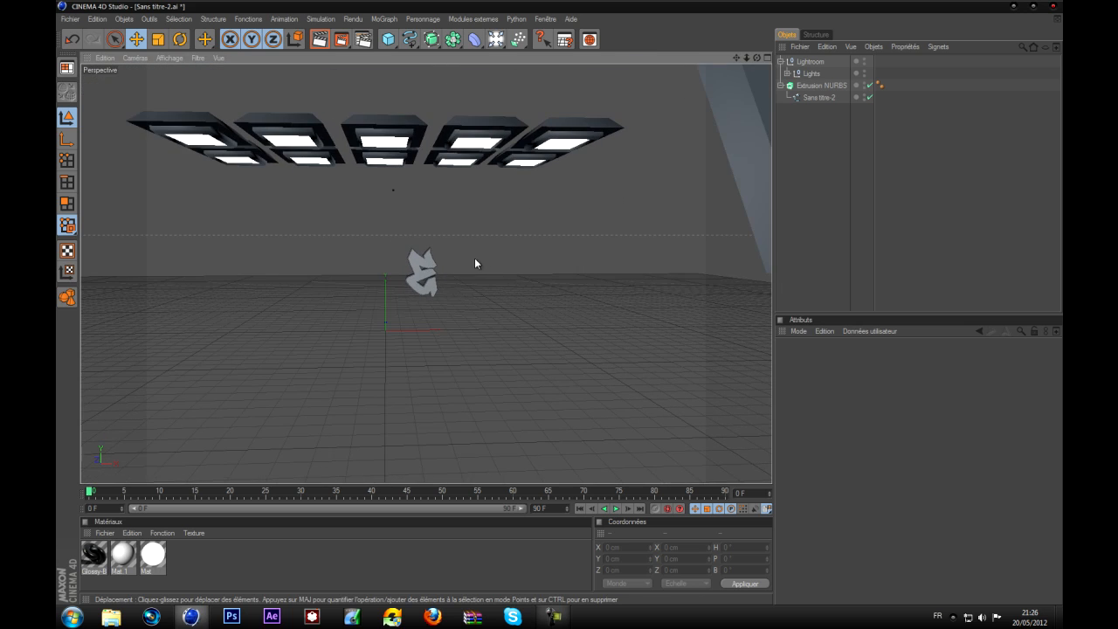
pyautogui.scroll(-5, 462, 259)
pyautogui.moveTo(654, 172); pyautogui.dragTo(559, 309)
pyautogui.click(607, 206)
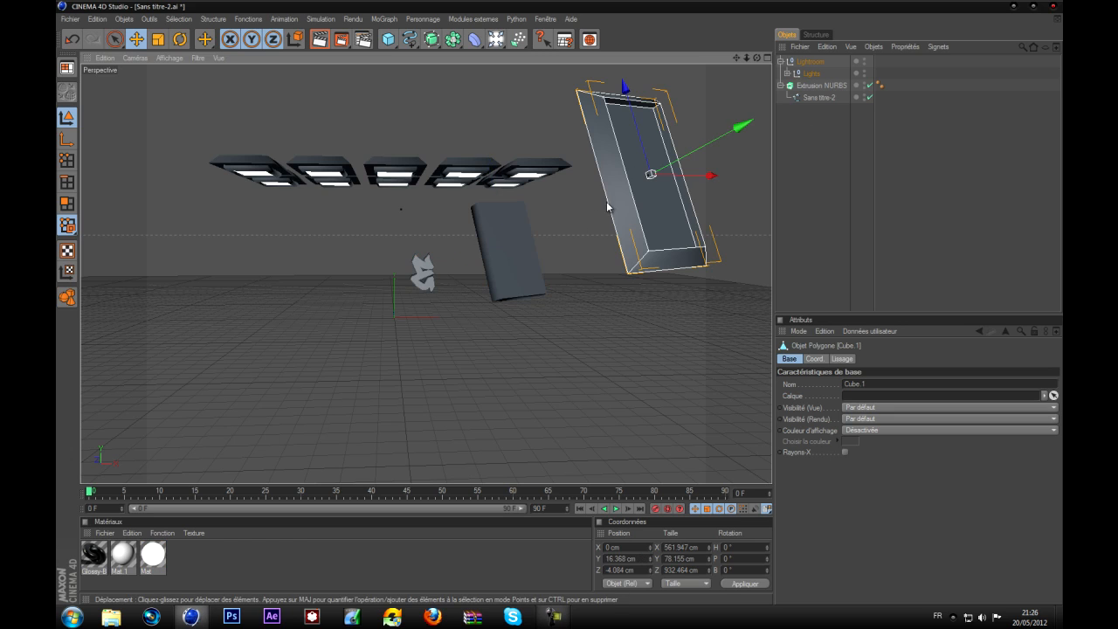
pyautogui.moveTo(690, 156); pyautogui.dragTo(560, 306)
pyautogui.scroll(8, 334, 356)
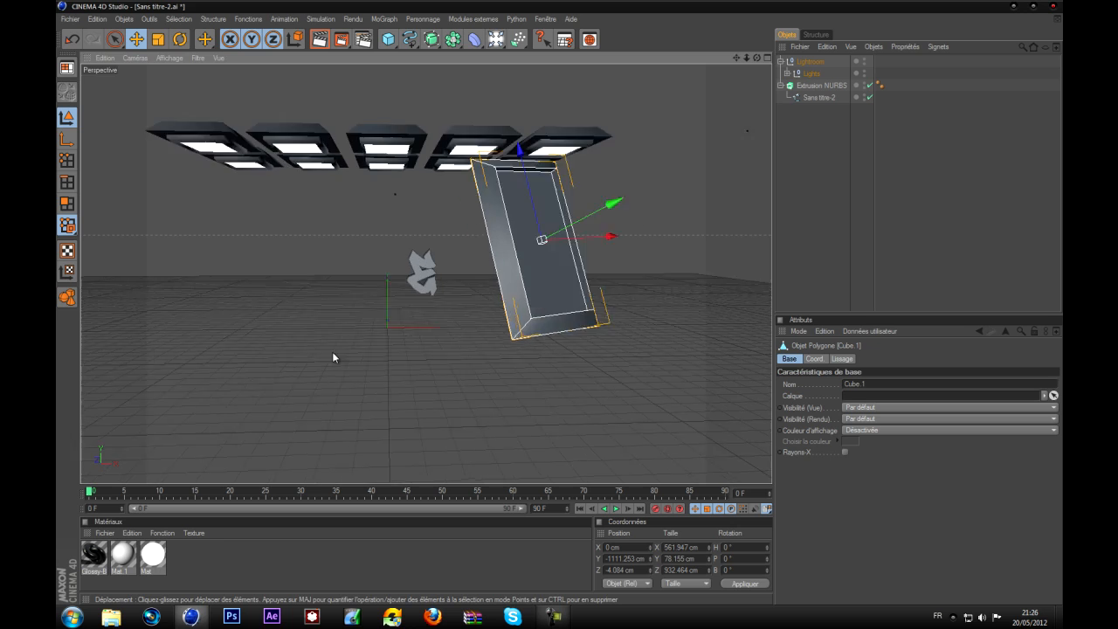
pyautogui.scroll(-5, 439, 290)
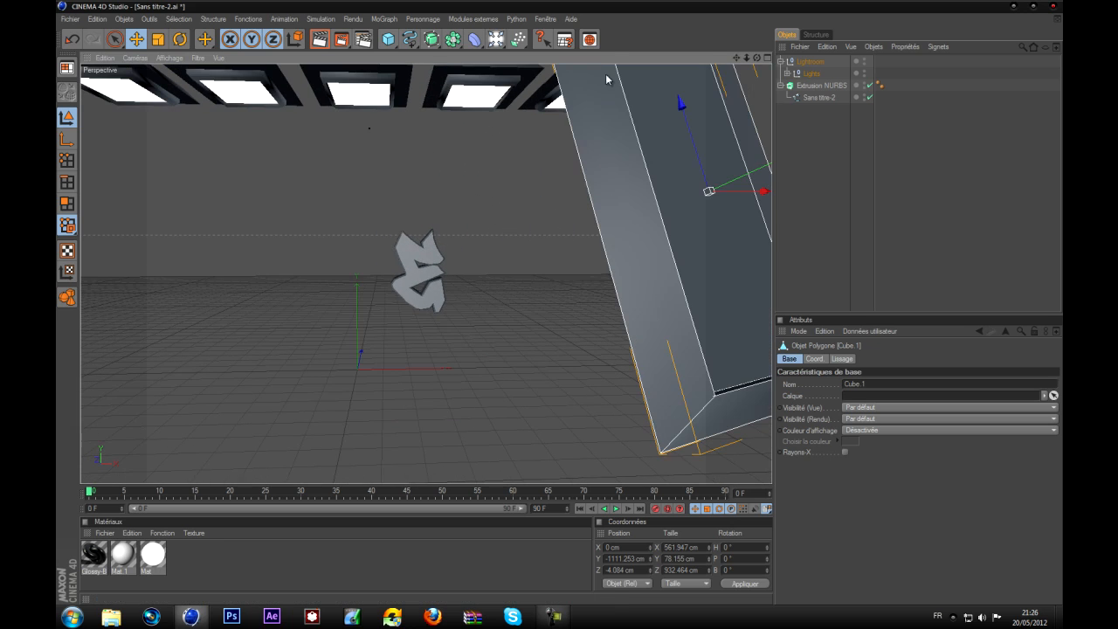
# Move the whole Lightroom group along Z to about -311 cm, in front of the letter E
pyautogui.click(468, 101)
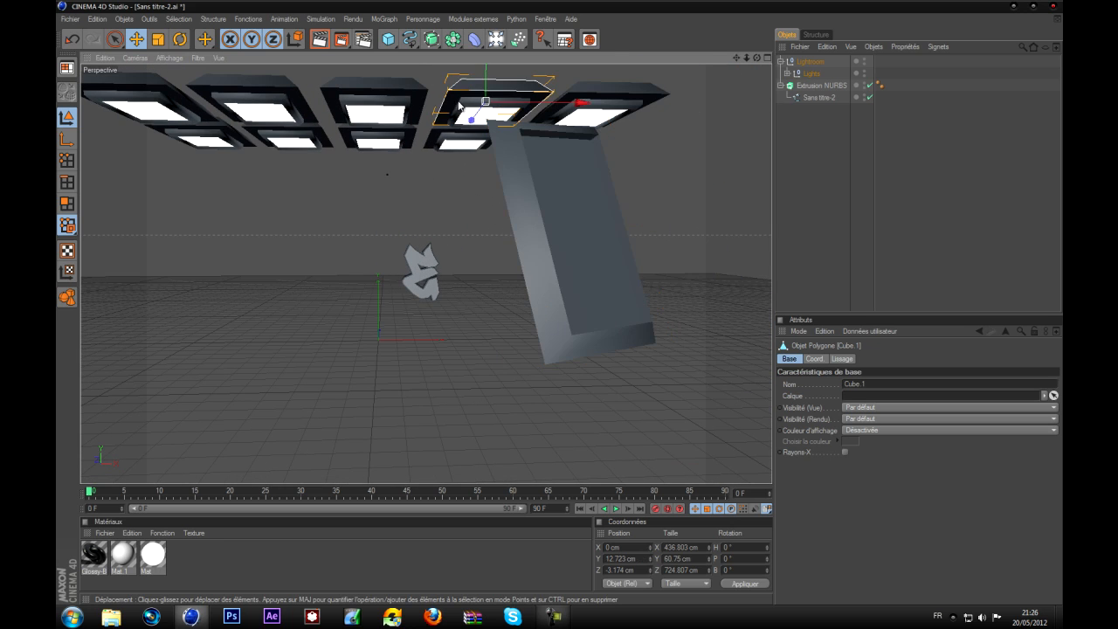
pyautogui.click(816, 63)
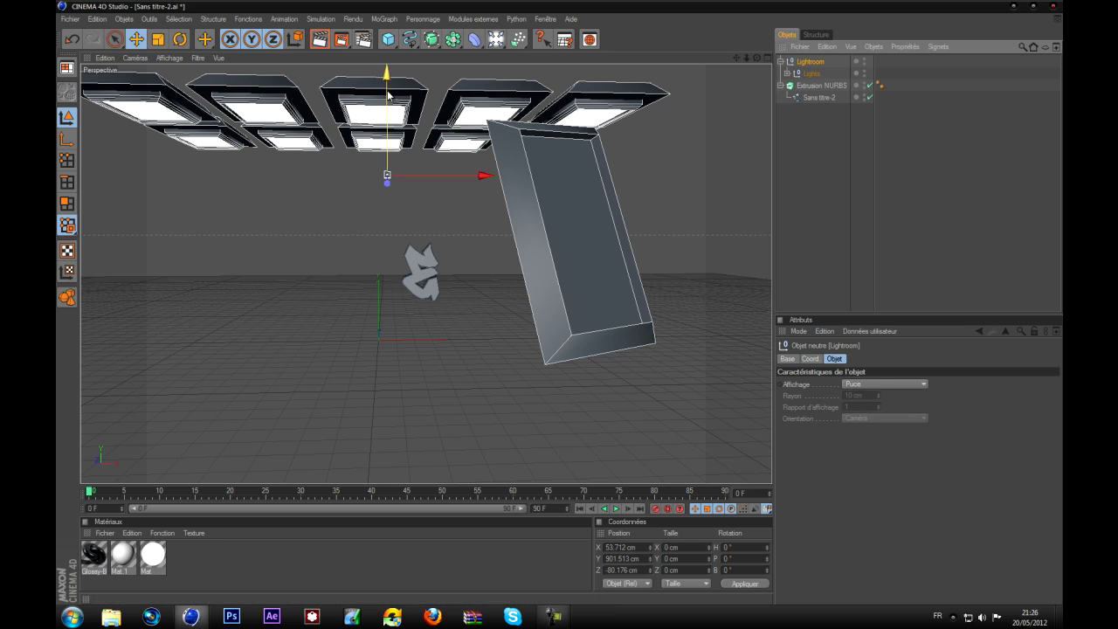
pyautogui.moveTo(760, 63); pyautogui.dragTo(744, 57)
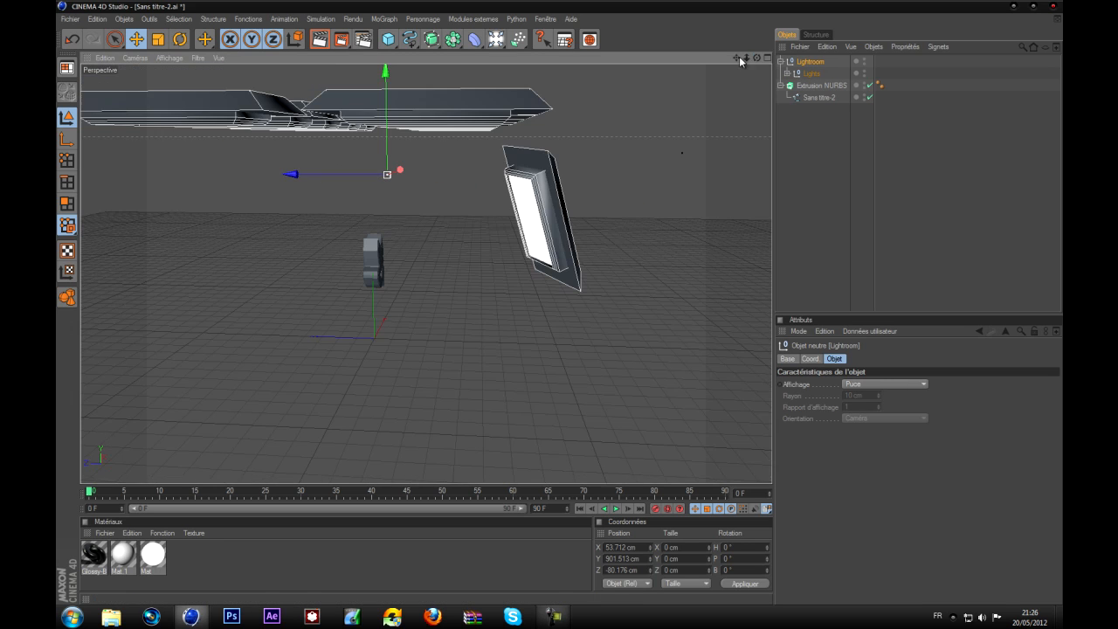
pyautogui.moveTo(326, 170); pyautogui.dragTo(550, 302)
# Add an Omni light and place it above and in front of the letter at about Y 793 cm, Z -158 cm
pyautogui.moveTo(758, 58); pyautogui.dragTo(489, 280)
pyautogui.scroll(3, 474, 218)
pyautogui.scroll(3, 474, 218)
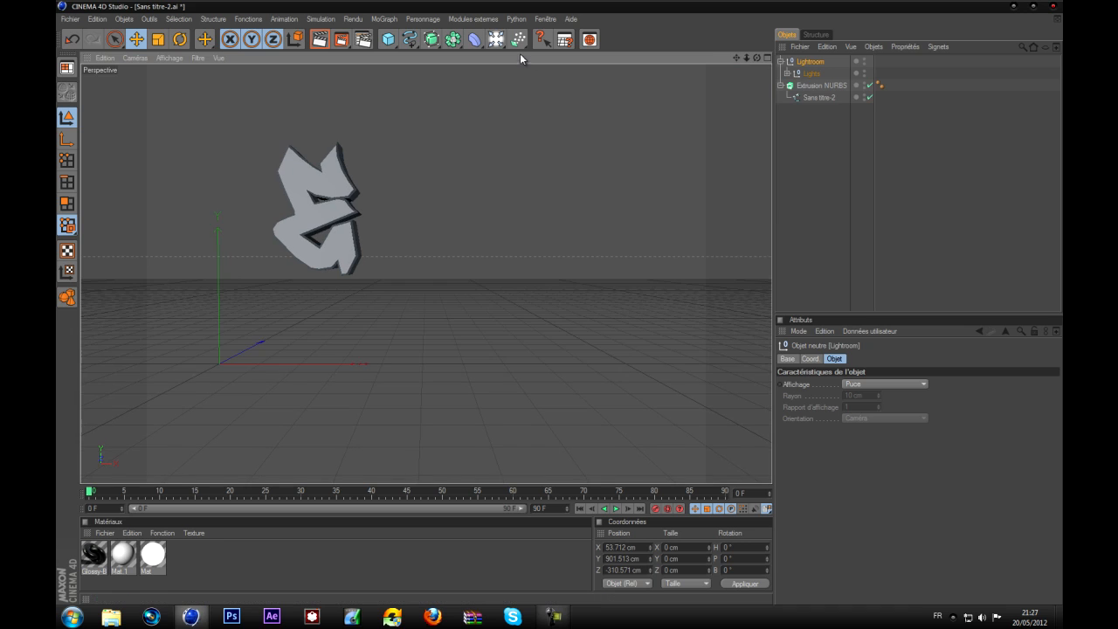
pyautogui.moveTo(736, 59); pyautogui.dragTo(561, 303)
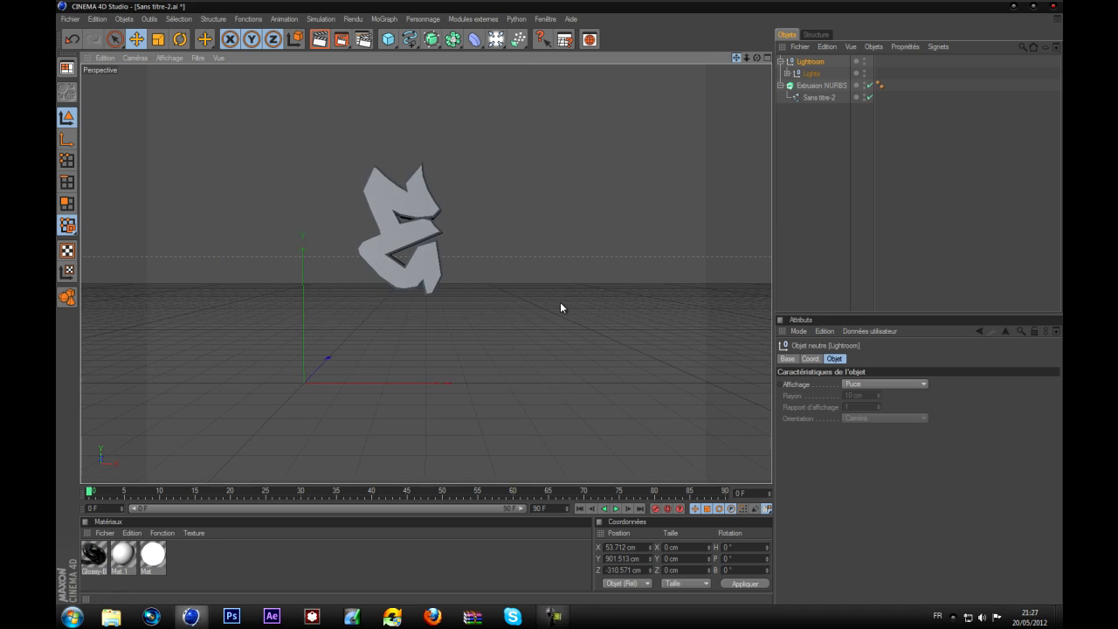
pyautogui.scroll(4, 559, 301)
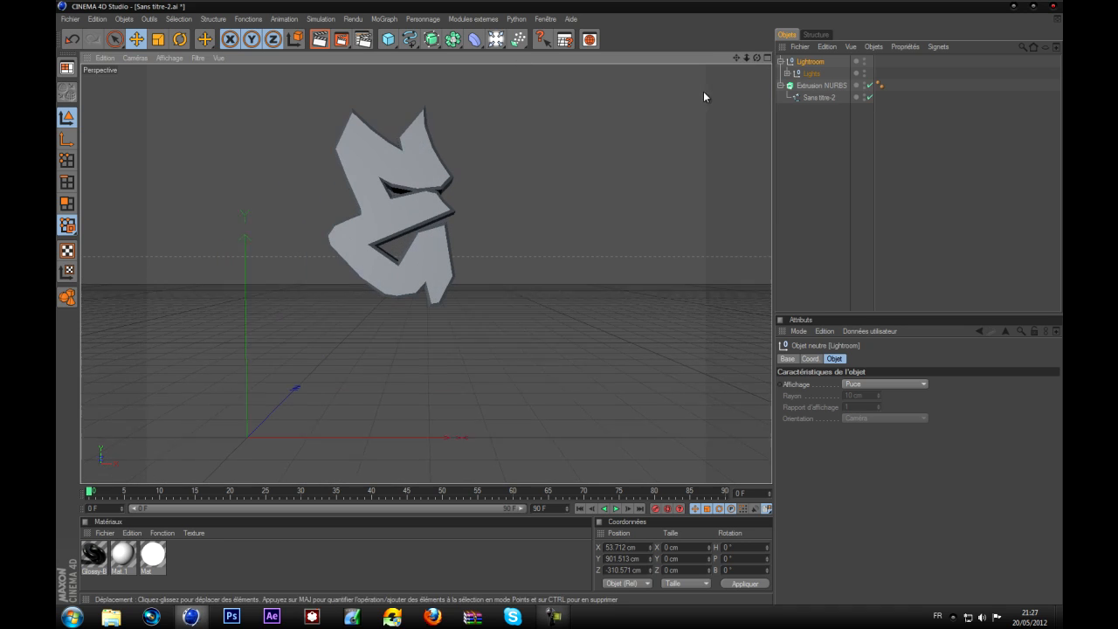
pyautogui.moveTo(758, 57); pyautogui.dragTo(559, 300)
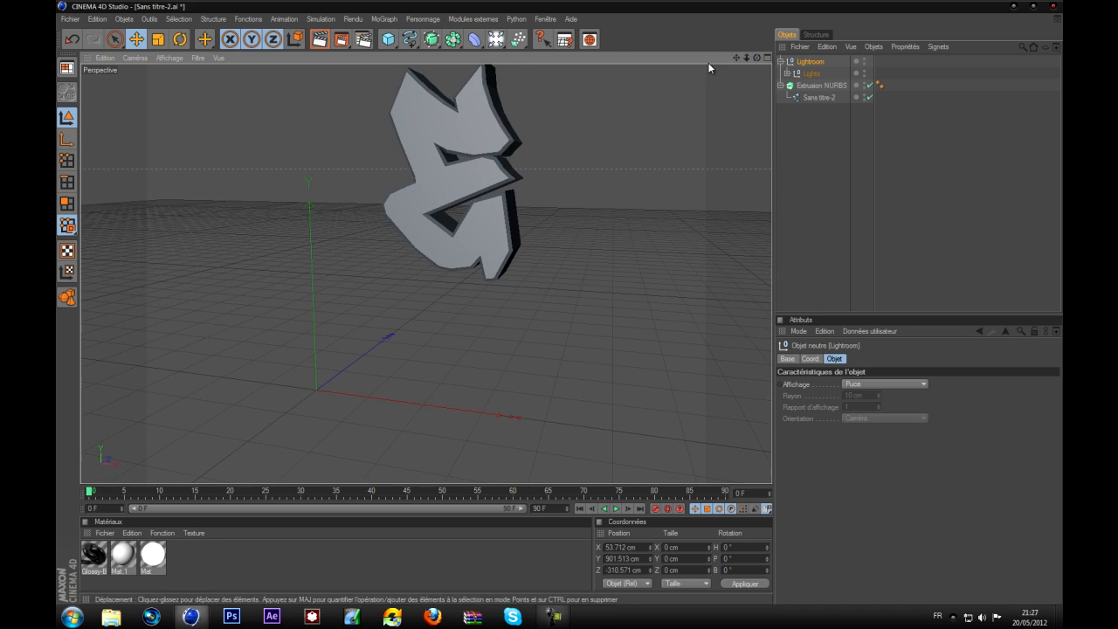
pyautogui.moveTo(736, 59); pyautogui.dragTo(519, 56)
pyautogui.click(496, 39)
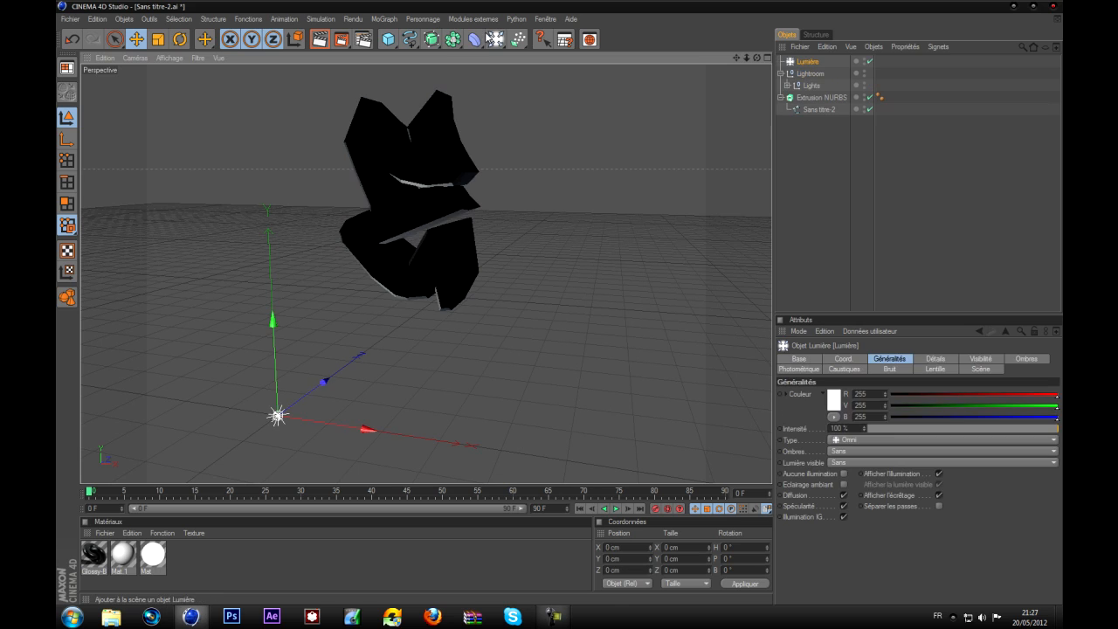
pyautogui.moveTo(559, 302); pyautogui.dragTo(559, 301)
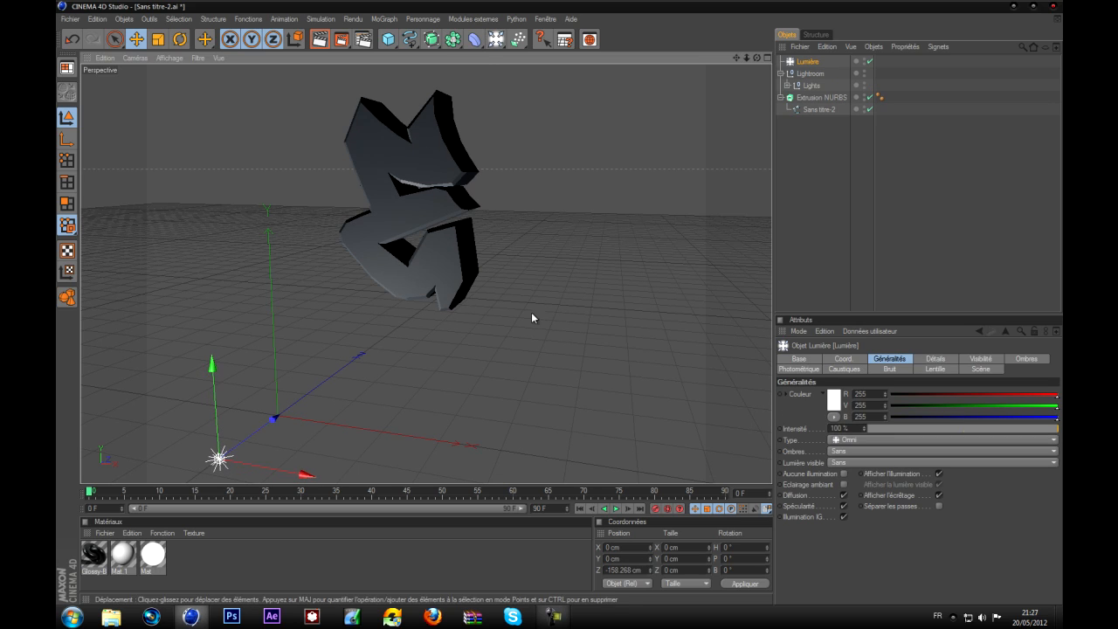
pyautogui.moveTo(219, 383); pyautogui.dragTo(559, 301)
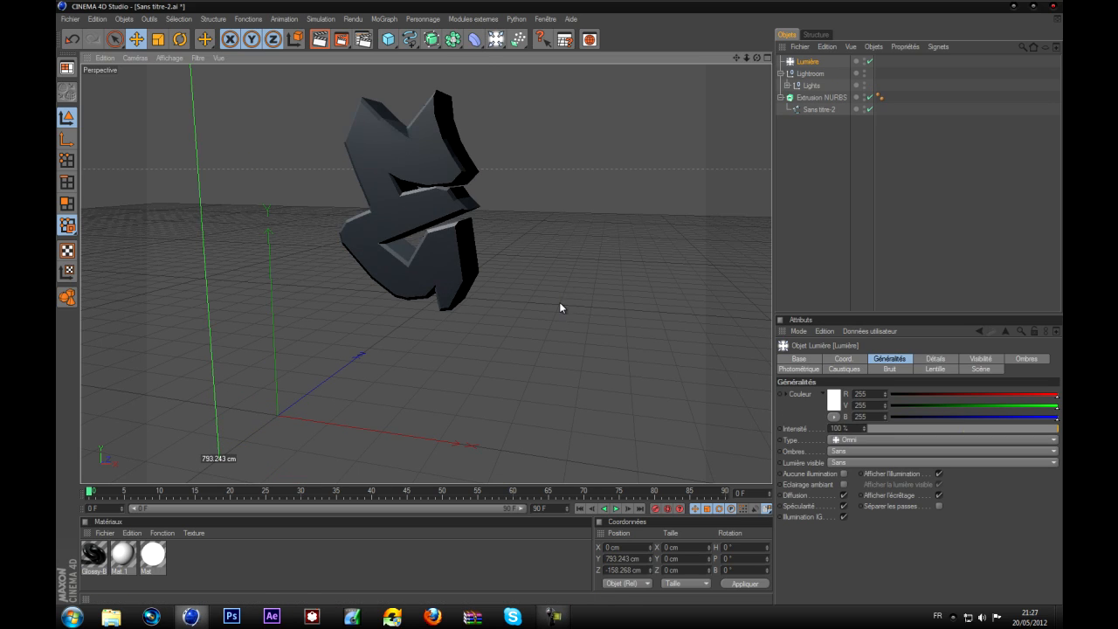
# Render a preview of the lit letter from the front and deselect the light
pyautogui.moveTo(758, 58); pyautogui.dragTo(548, 304)
pyautogui.click(320, 40)
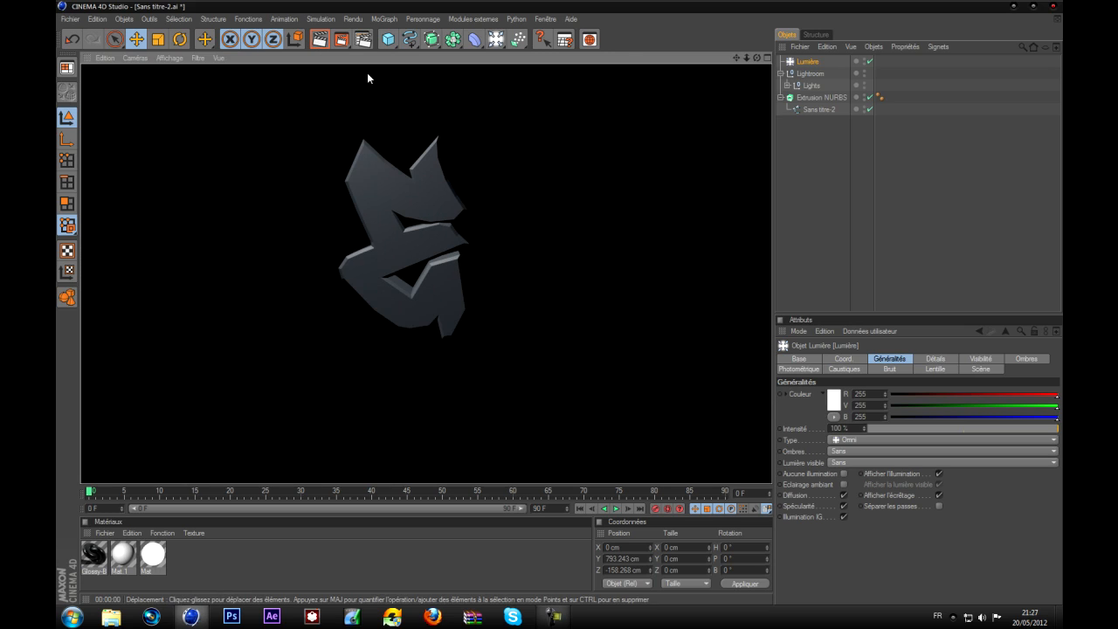
pyautogui.click(867, 248)
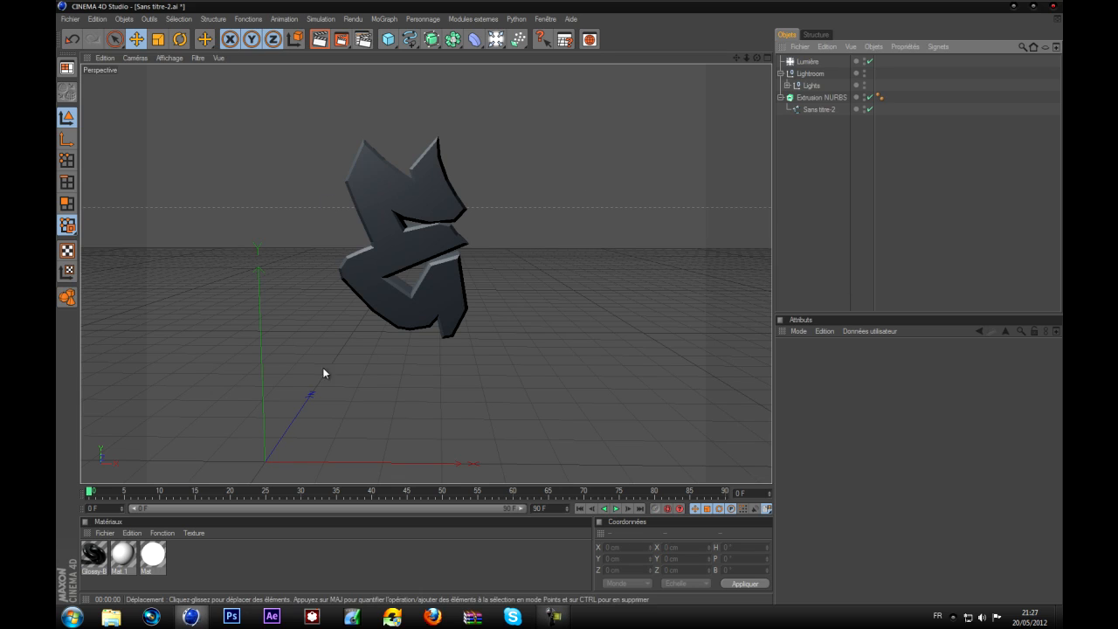
# Merge the HUGE Material Pack file from the CINEMA 4D > MATERIAUX folder into the scene
pyautogui.click(69, 19)
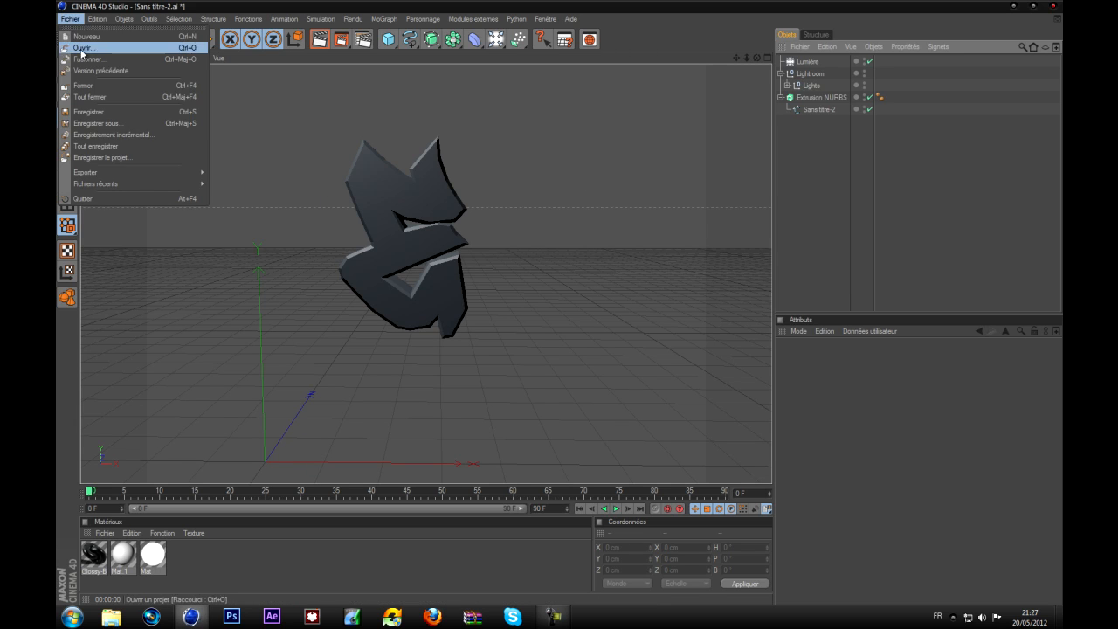
pyautogui.click(87, 44)
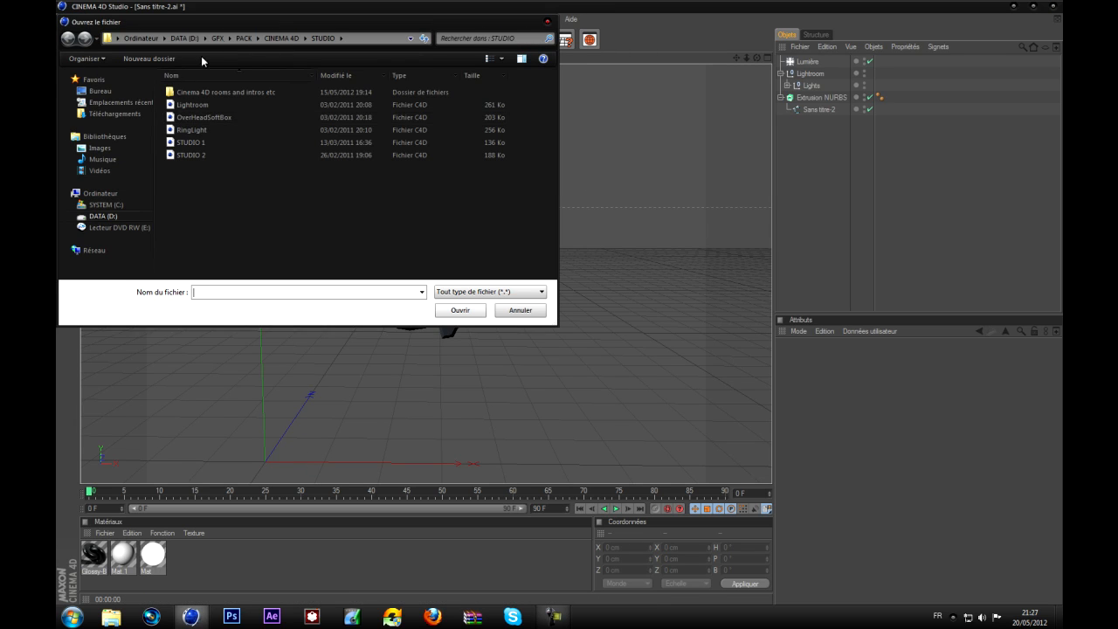
pyautogui.click(285, 38)
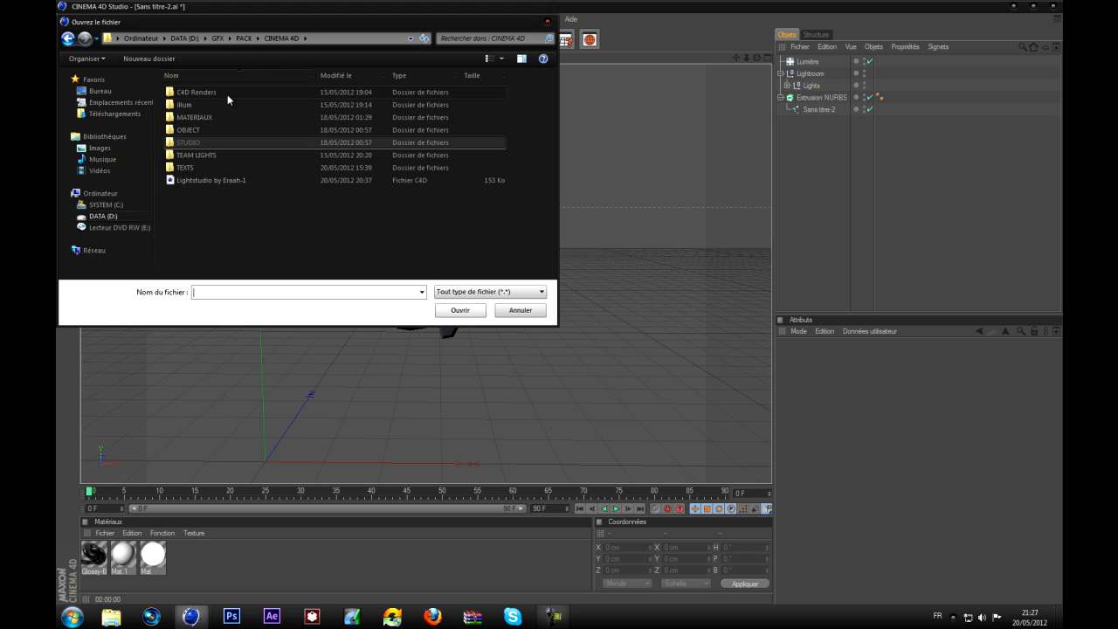
pyautogui.doubleClick(226, 119)
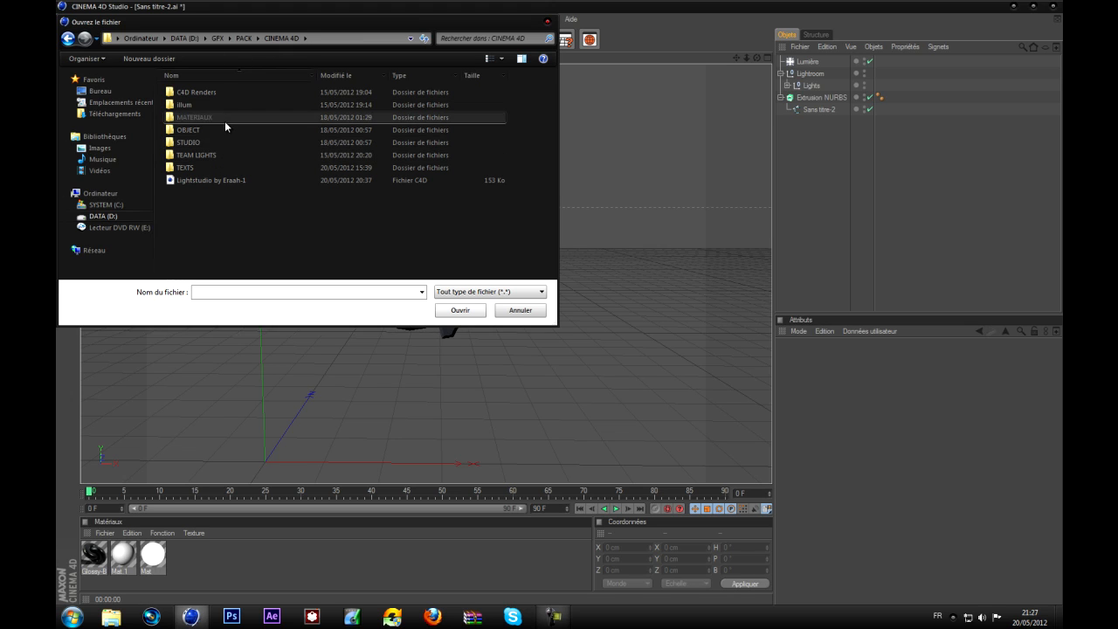
pyautogui.scroll(-5, 281, 144)
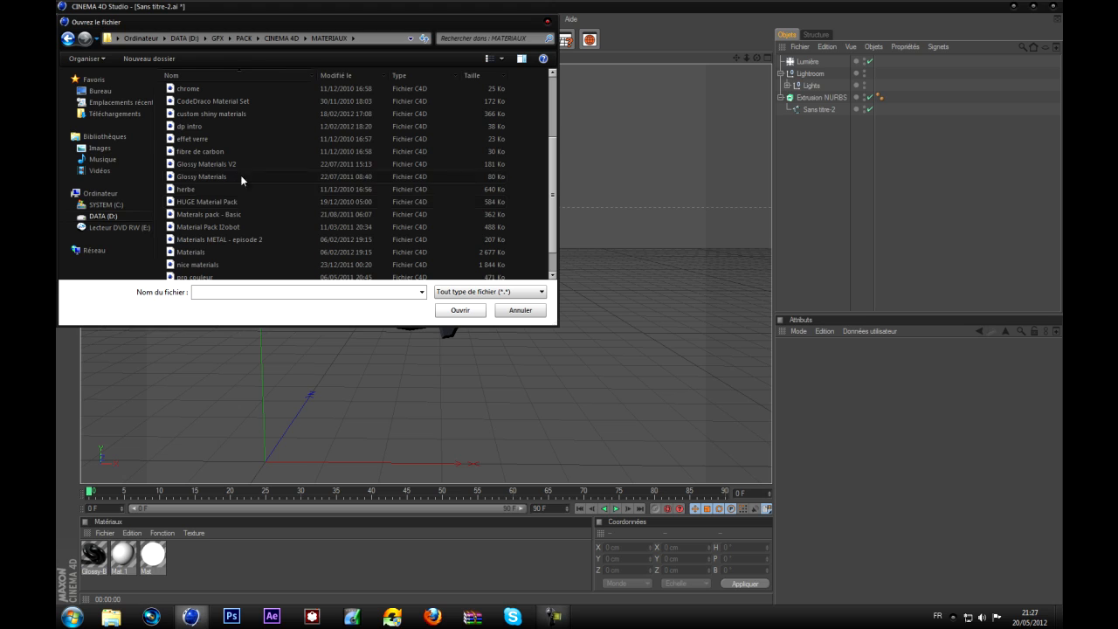
pyautogui.doubleClick(239, 202)
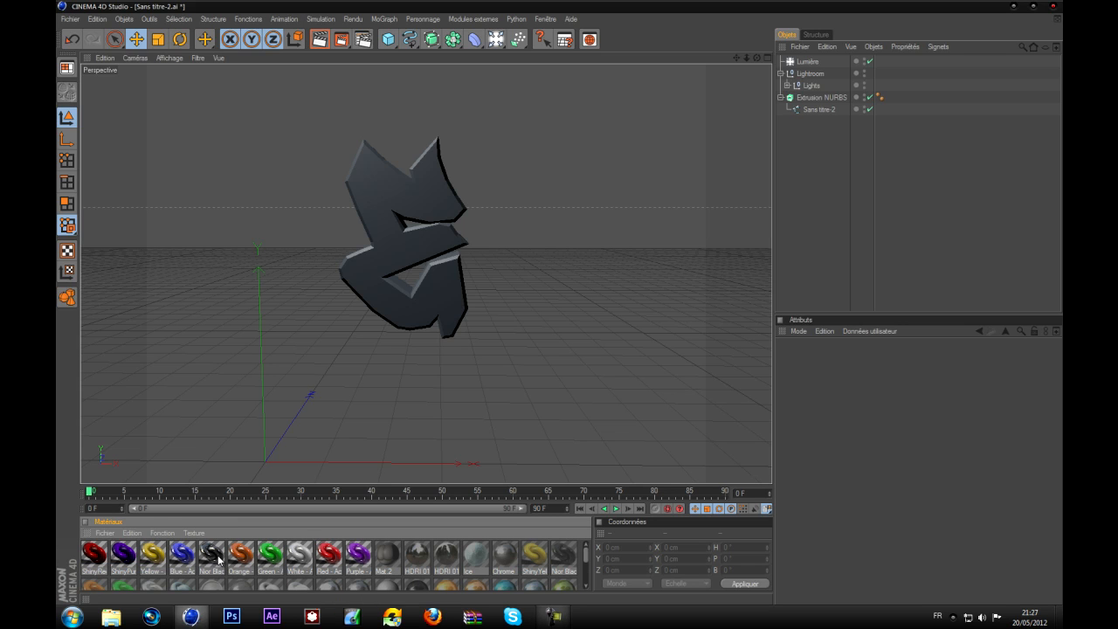
# Apply the glossy black material to the letter's Extrusion NURBS and render the view to check it
pyautogui.moveTo(215, 557); pyautogui.dragTo(447, 233)
pyautogui.click(893, 224)
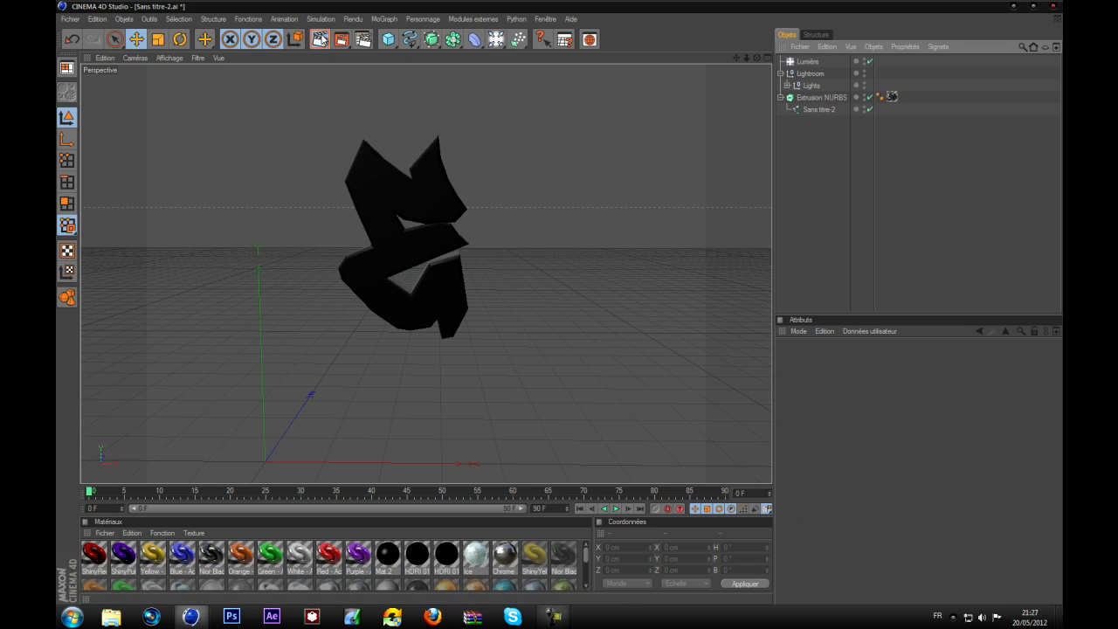
pyautogui.hotkey('ctrl', 'r')
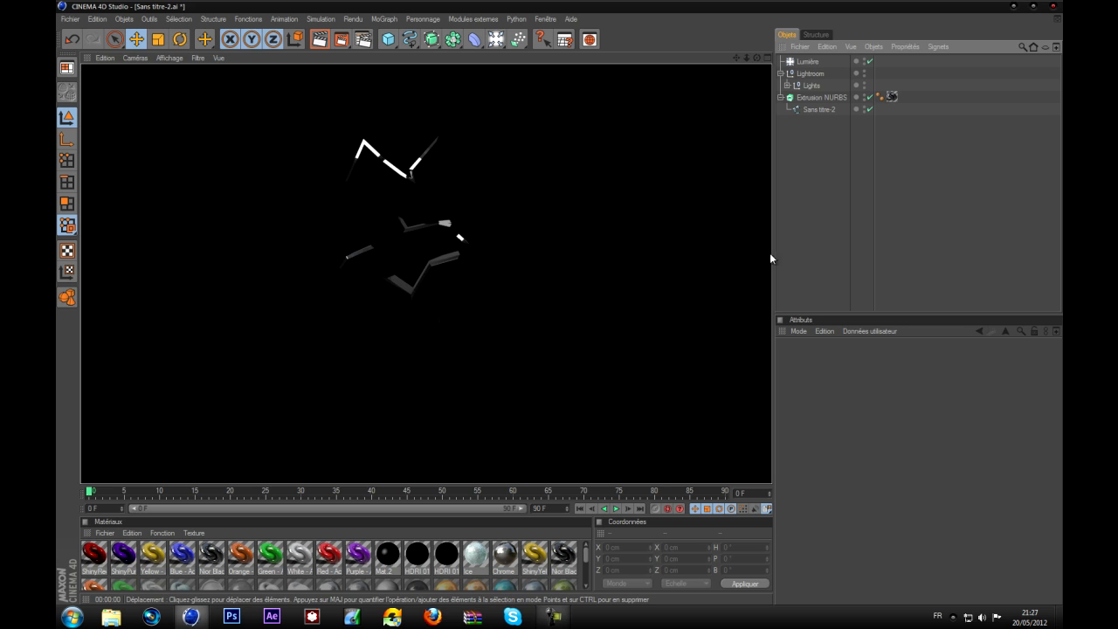
pyautogui.click(678, 254)
pyautogui.scroll(-6, 411, 192)
pyautogui.scroll(2, 412, 205)
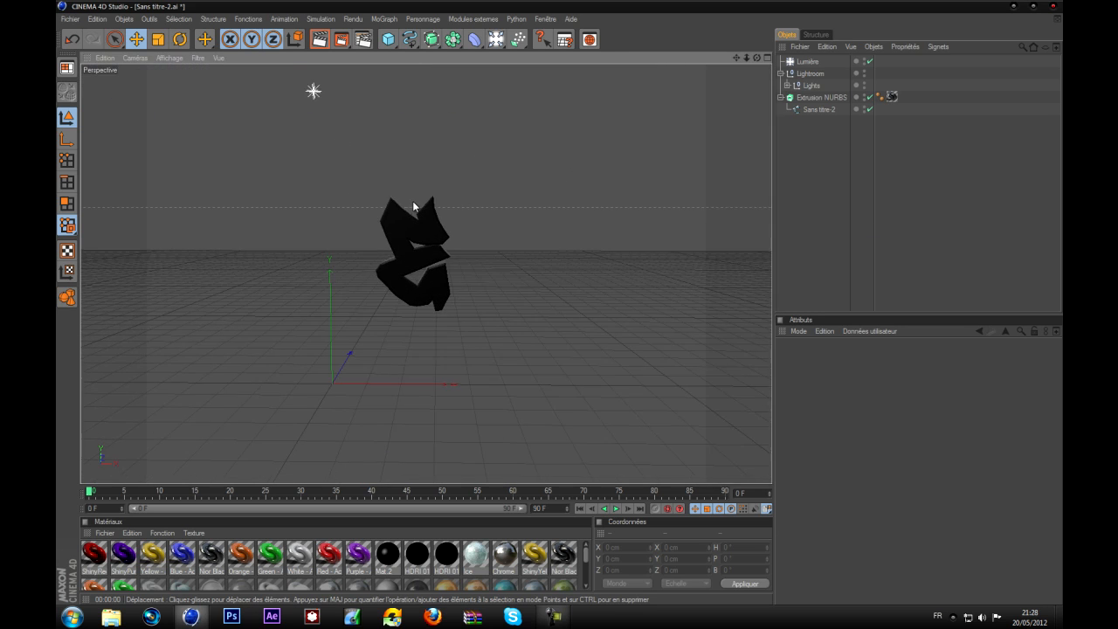
# Frame the letter and set the render output to the 1920 x 1200 screen preset in the render settings
pyautogui.scroll(4, 413, 203)
pyautogui.scroll(-1, 430, 195)
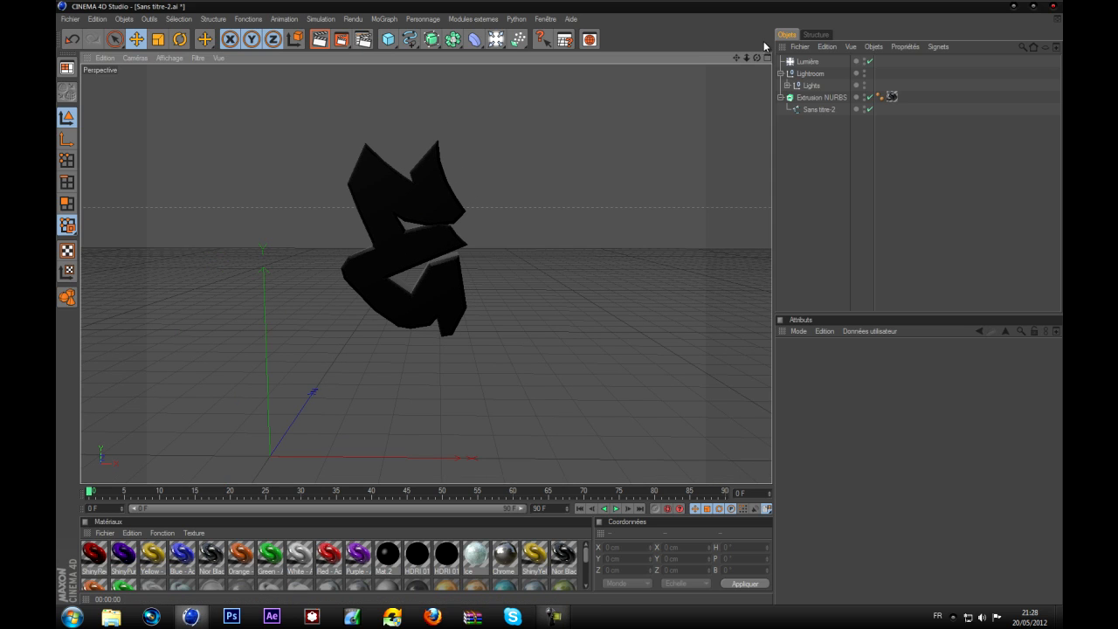
pyautogui.moveTo(758, 58); pyautogui.dragTo(560, 302)
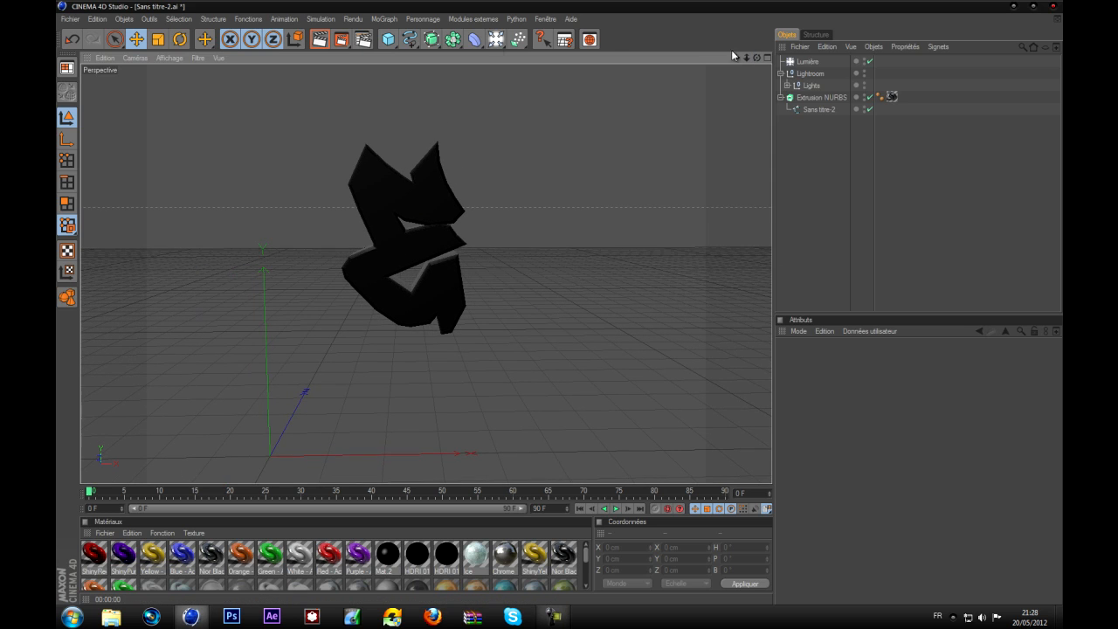
pyautogui.click(361, 41)
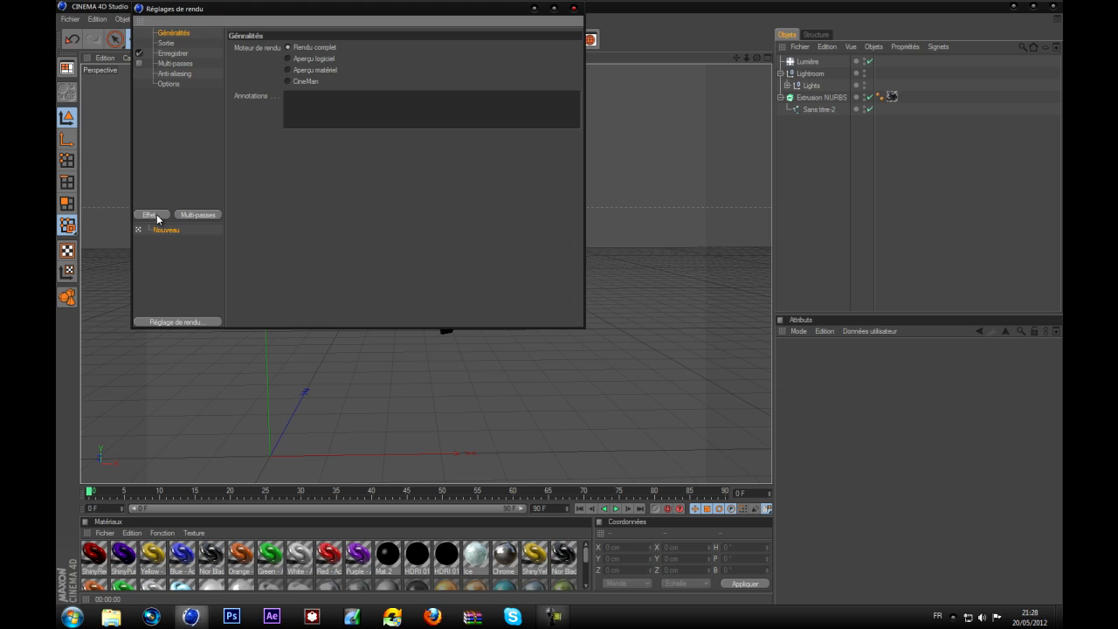
pyautogui.click(574, 7)
pyautogui.click(364, 41)
pyautogui.click(165, 44)
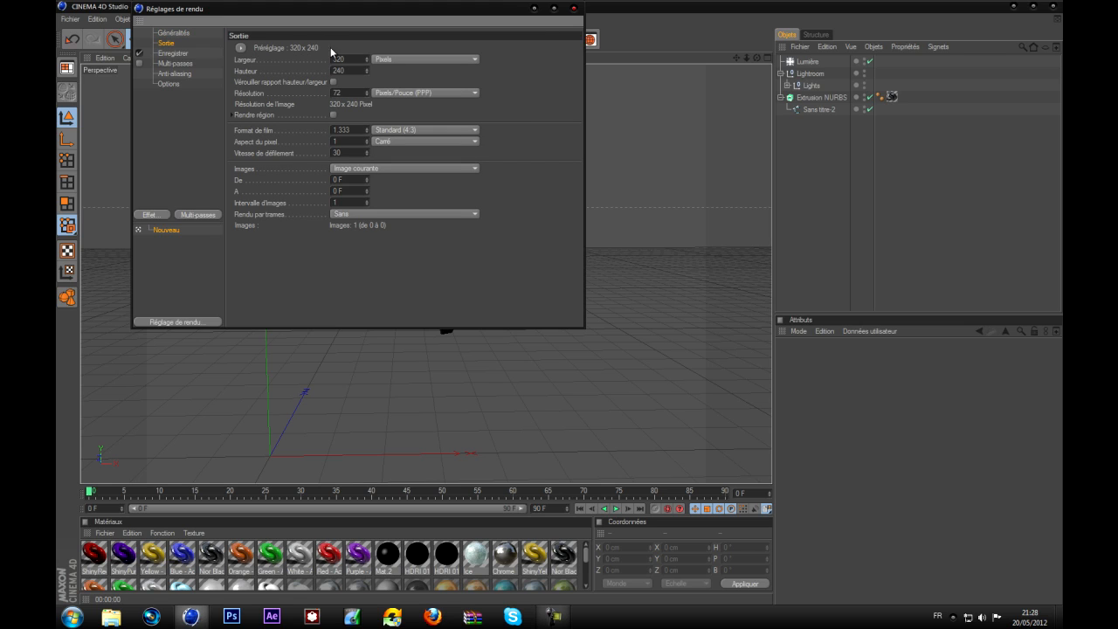
pyautogui.click(241, 47)
pyautogui.moveTo(241, 58)
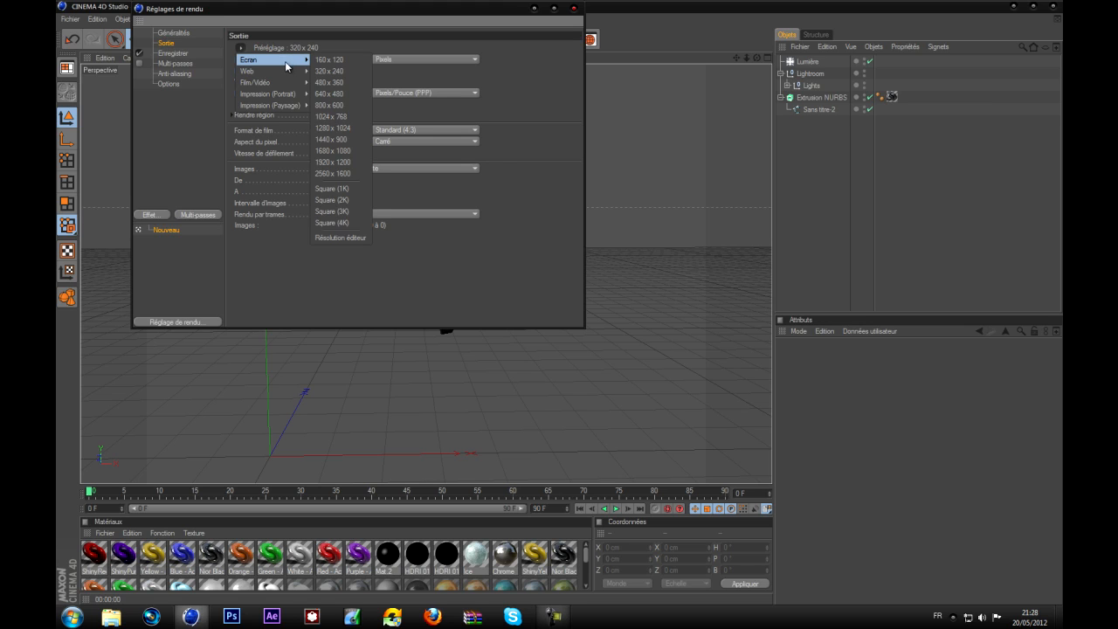
pyautogui.click(337, 162)
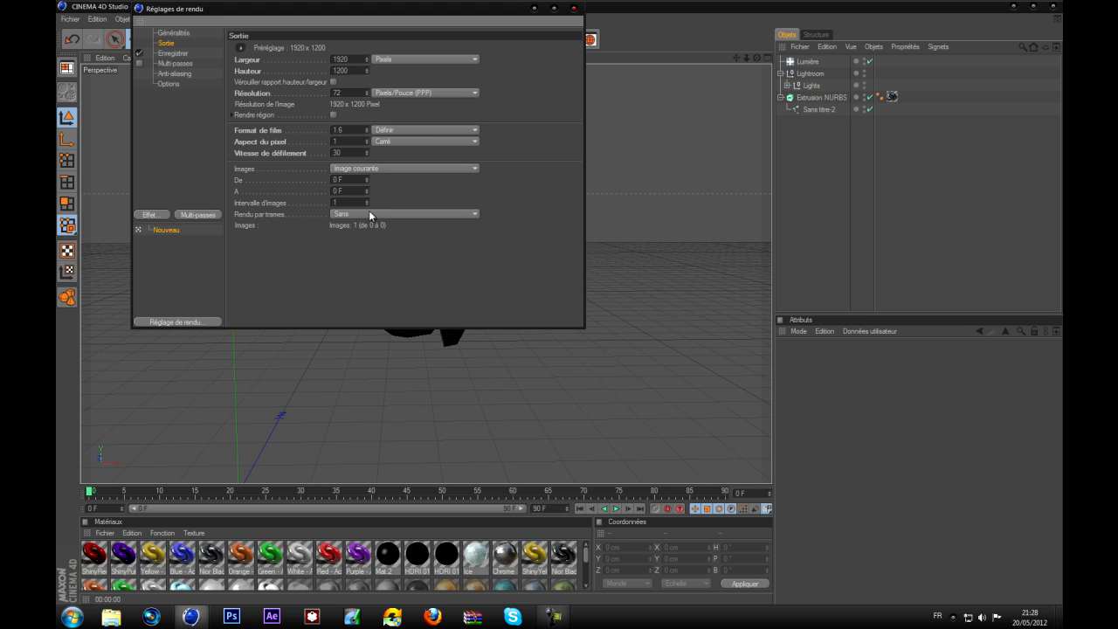
# Set the render's save format to PNG and enable the alpha channel
pyautogui.click(172, 54)
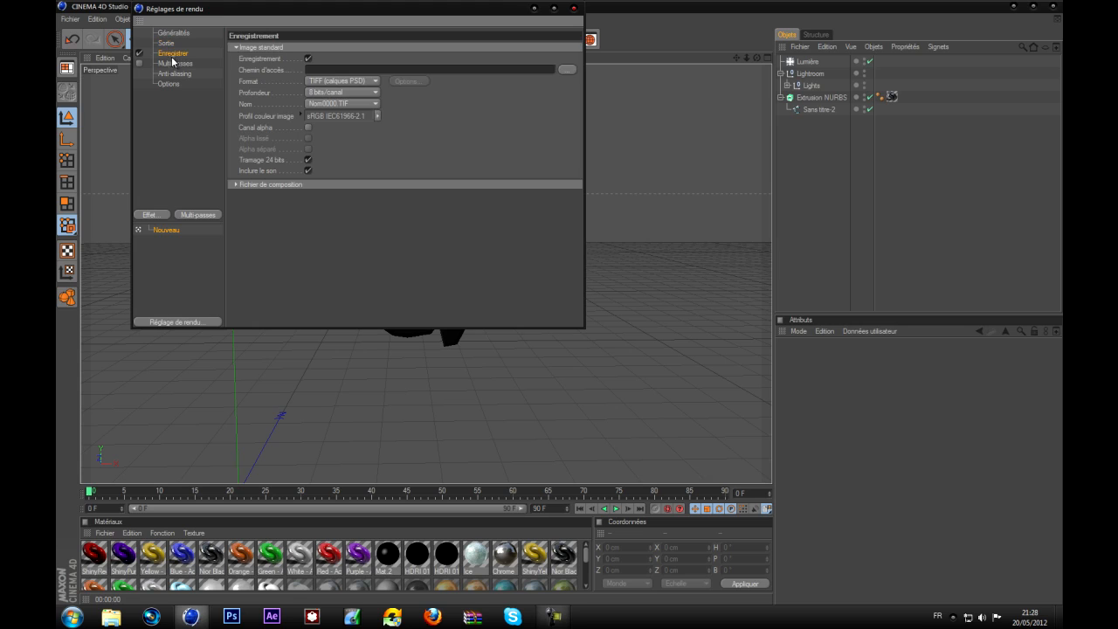
pyautogui.click(329, 80)
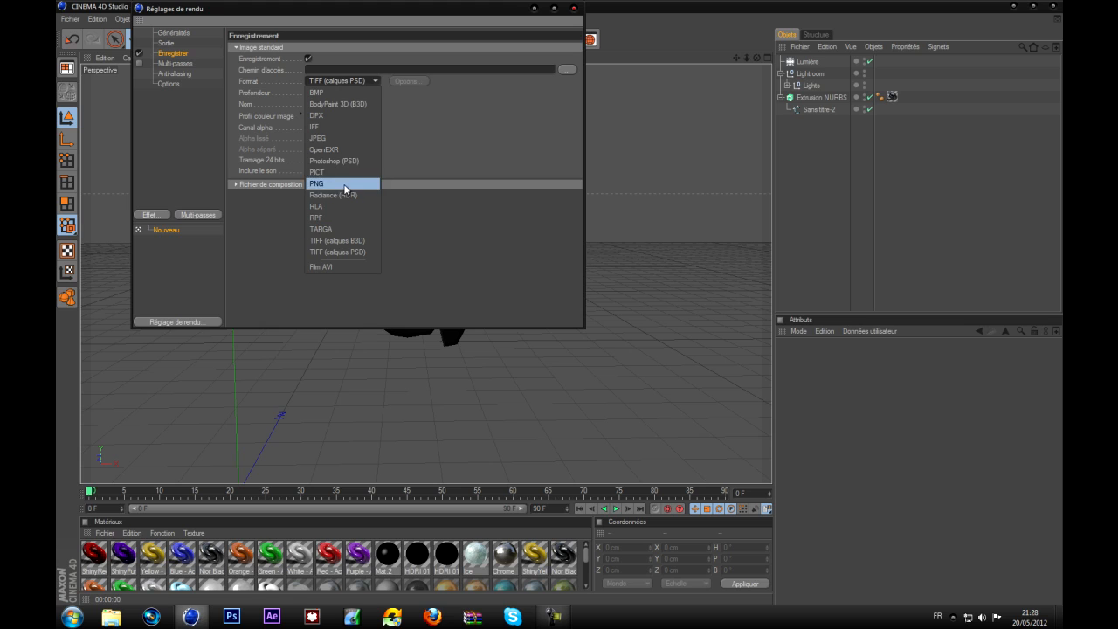
pyautogui.click(346, 184)
pyautogui.click(308, 127)
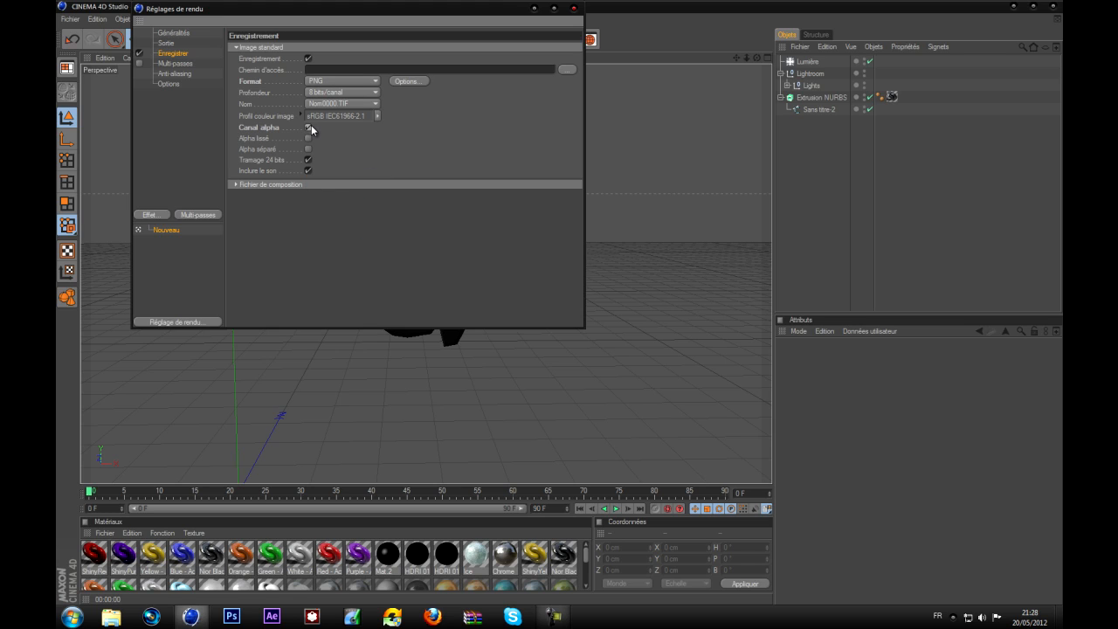
# Set the render anti-aliasing to Au mieux with a minimum level of 2x2
pyautogui.click(178, 63)
pyautogui.click(189, 83)
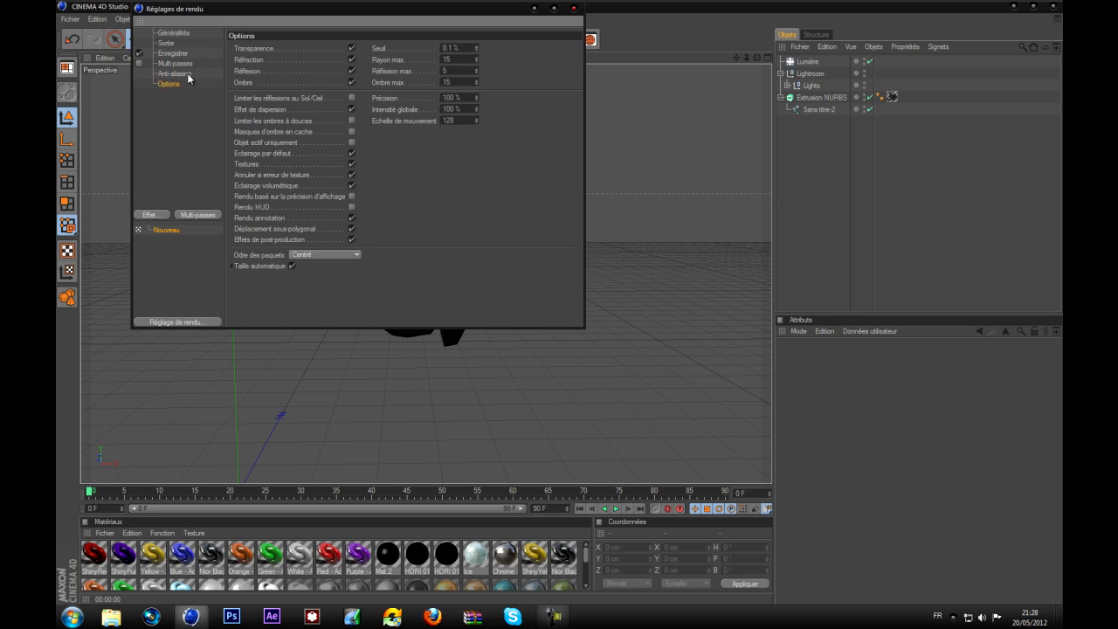
pyautogui.click(187, 75)
pyautogui.click(370, 47)
pyautogui.click(365, 85)
pyautogui.click(359, 92)
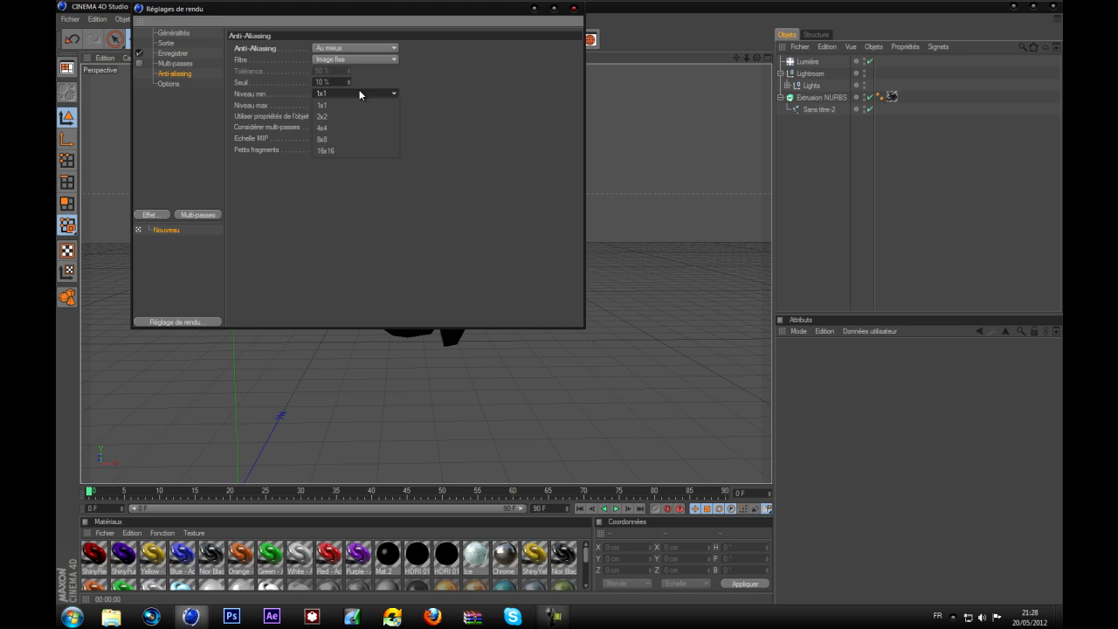
pyautogui.click(367, 117)
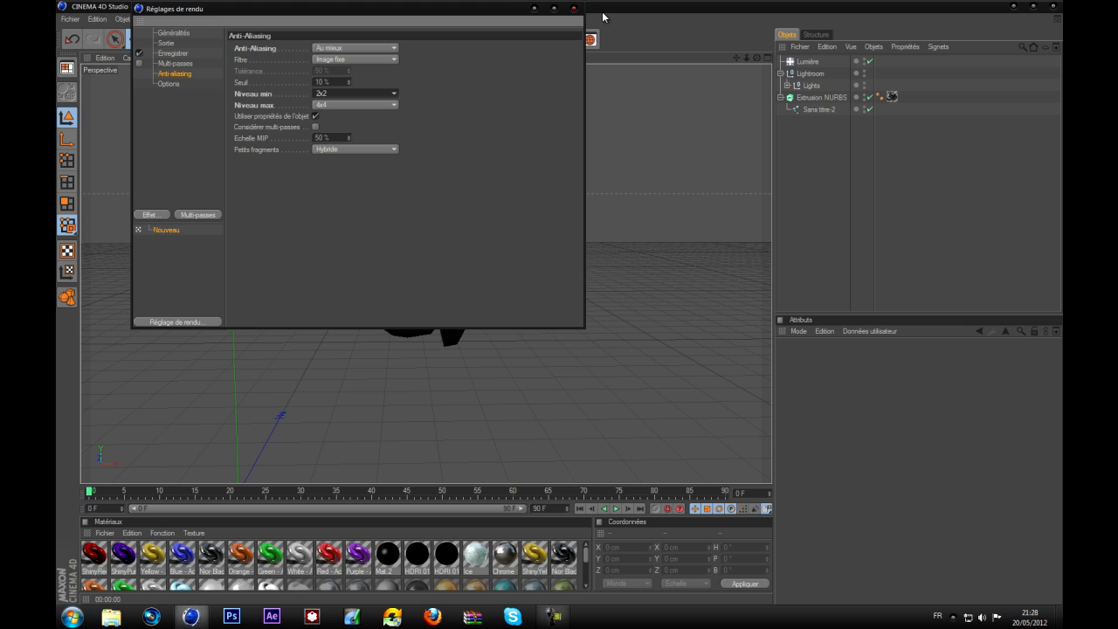
# Add the Illumination globale and Occlusion ambiante effects to the render settings and close them
pyautogui.click(149, 215)
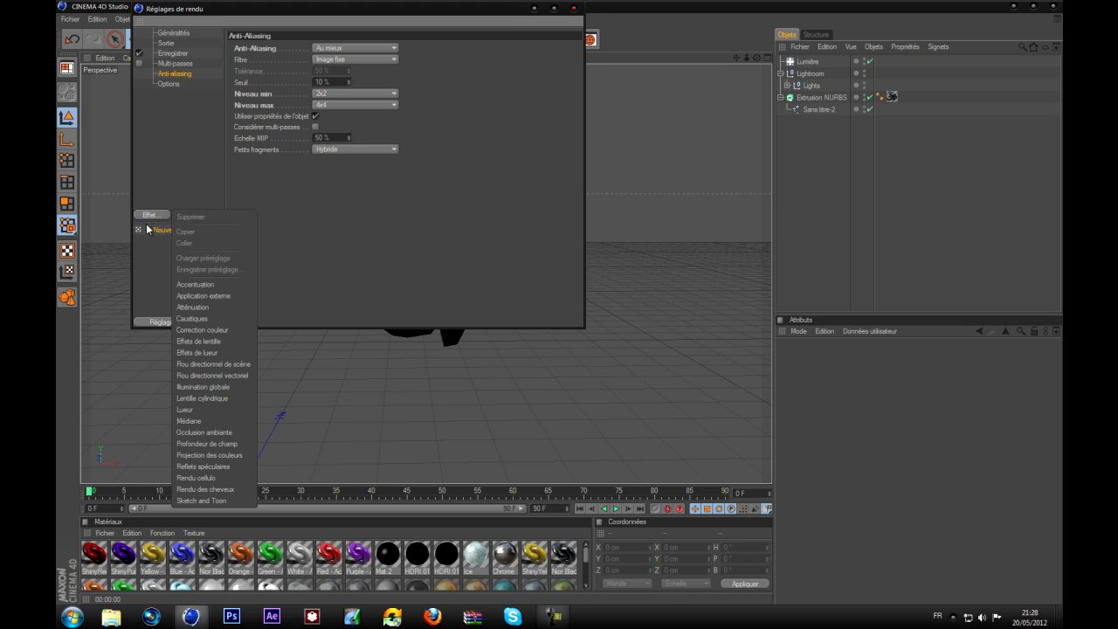
pyautogui.click(228, 387)
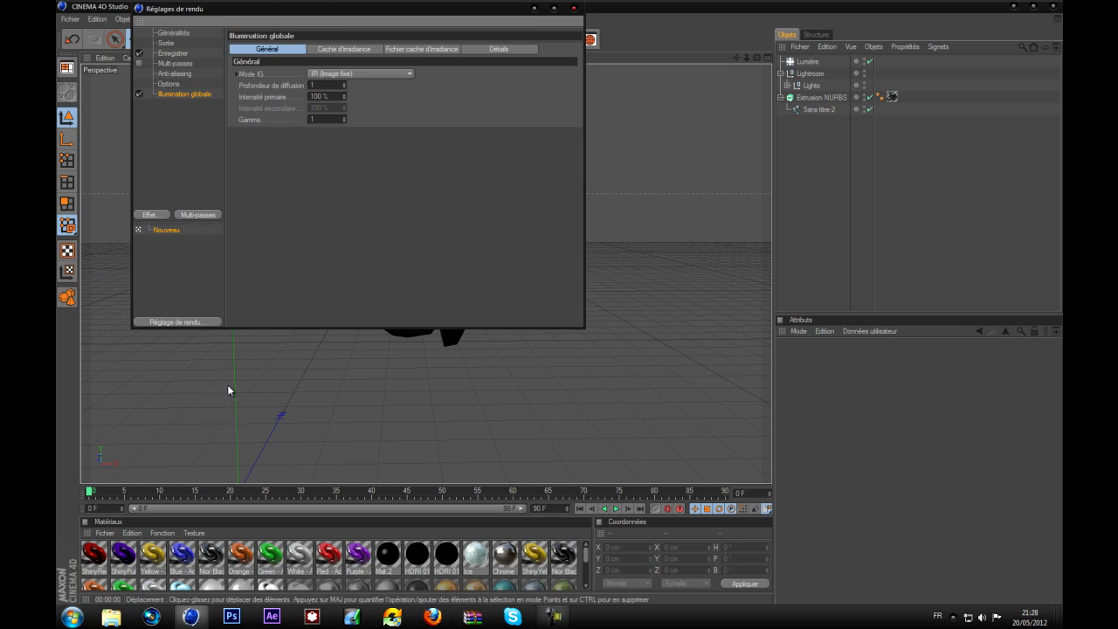
pyautogui.click(159, 219)
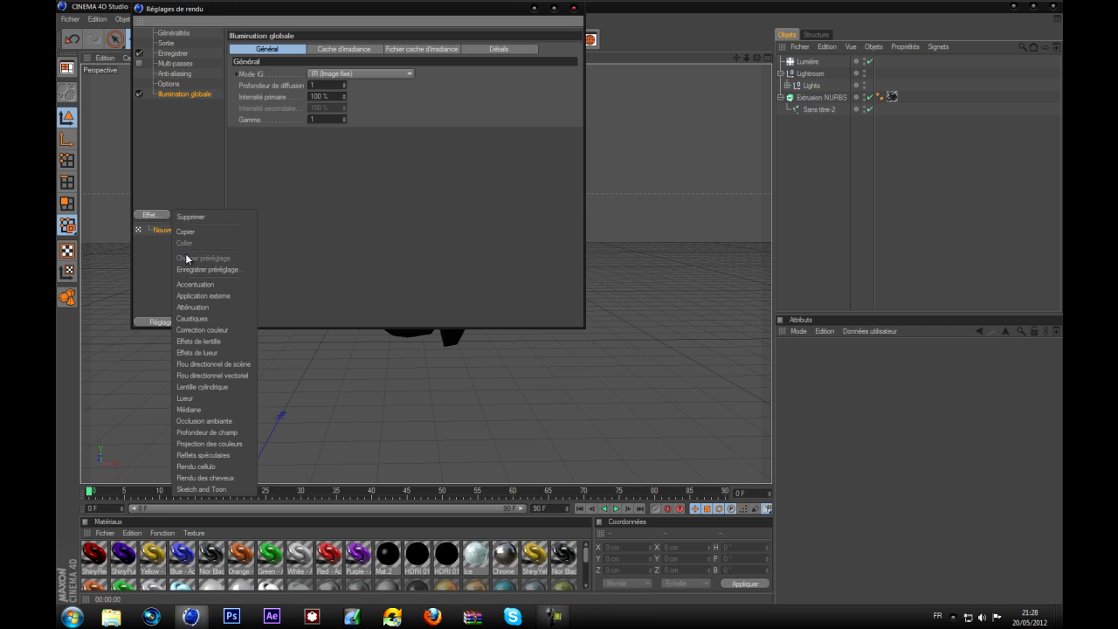
pyautogui.click(228, 423)
pyautogui.click(573, 9)
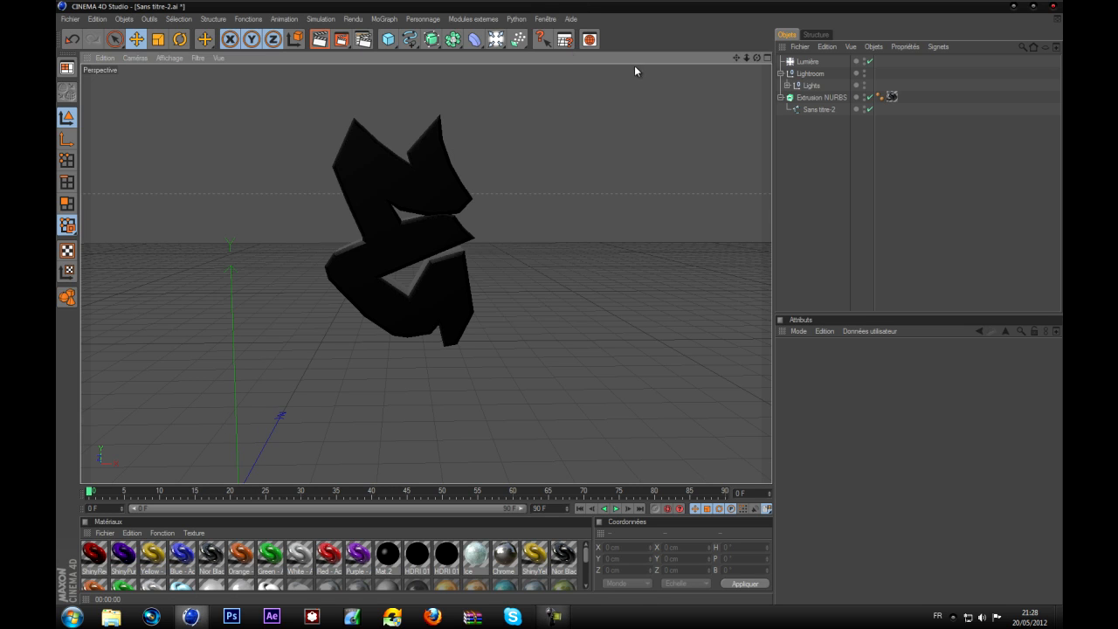
# Orbit to a slightly raised view of the letter and render a preview in the viewport
pyautogui.moveTo(757, 59); pyautogui.dragTo(558, 301)
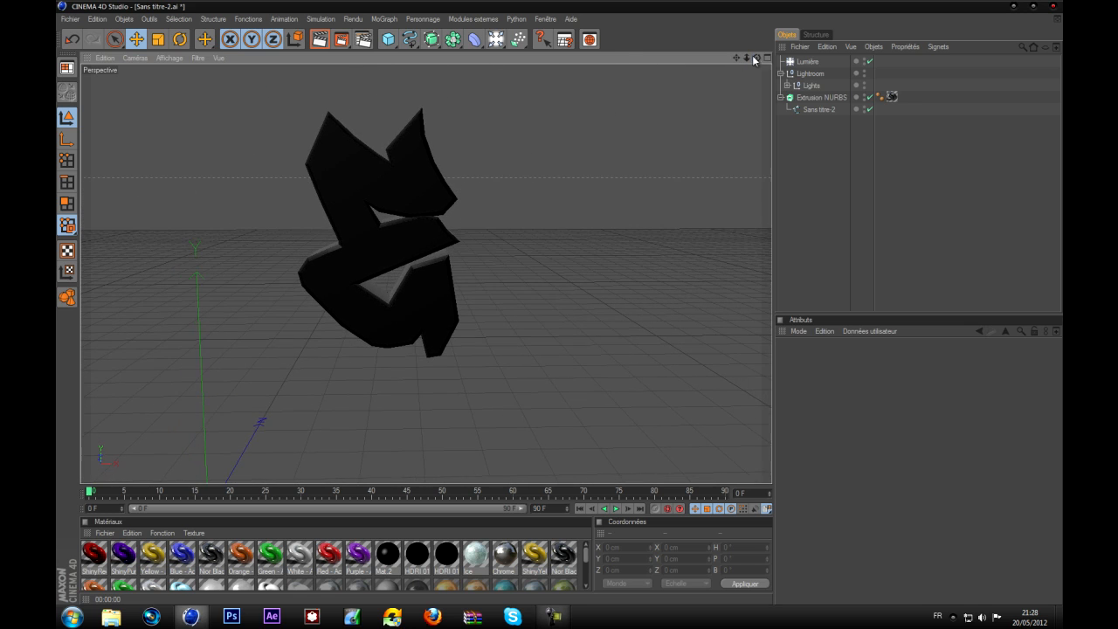
pyautogui.click(321, 39)
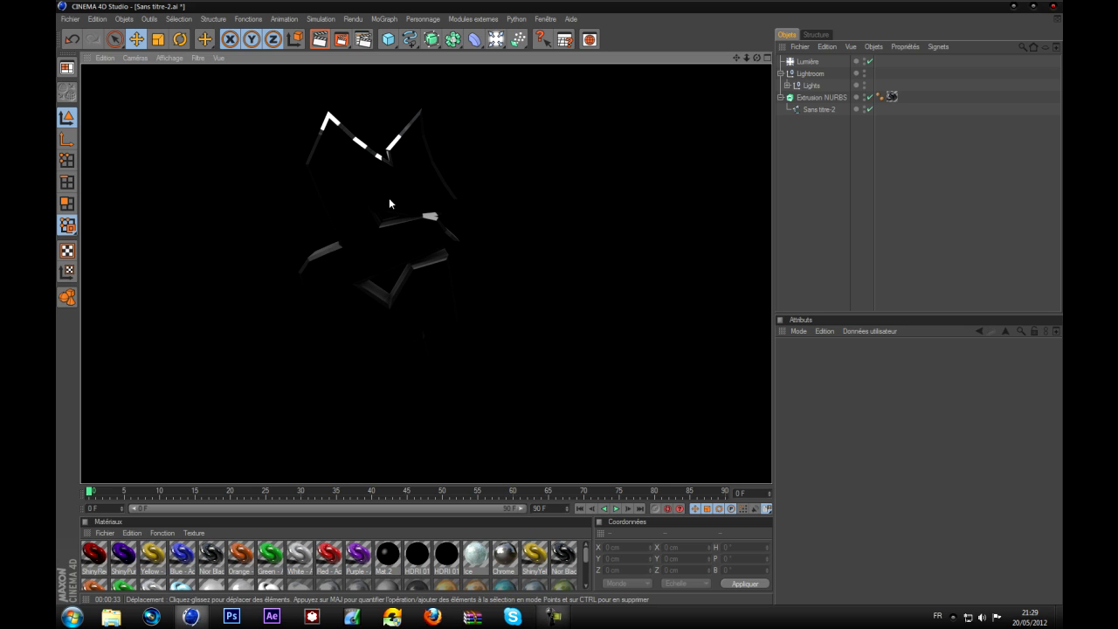
pyautogui.click(798, 199)
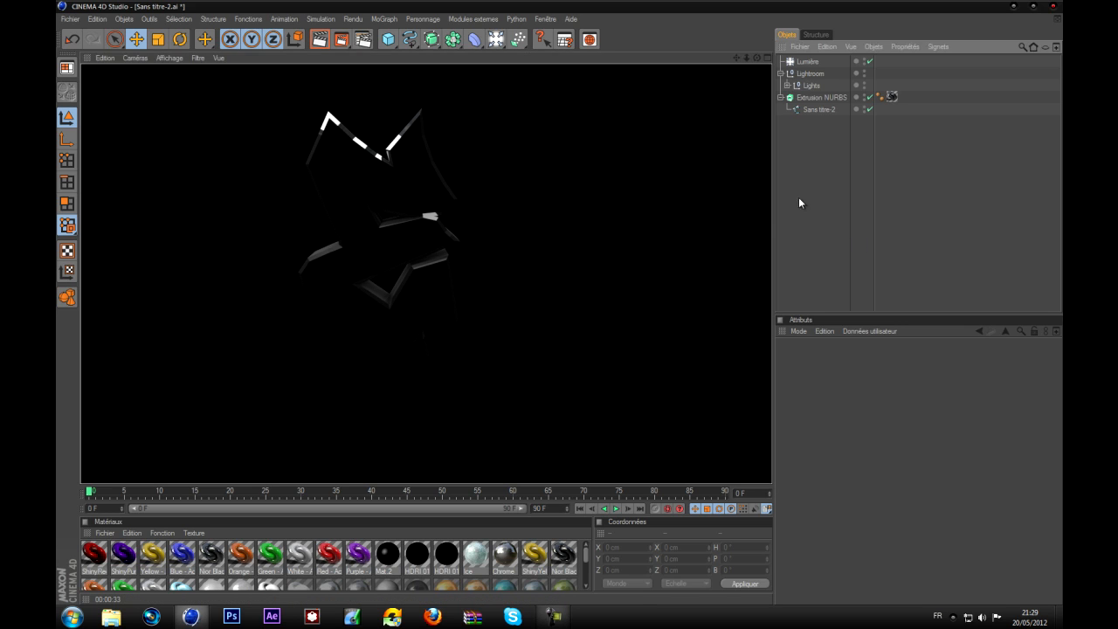
# Start a full render of the letter in the Visualiseur and stop it before it completes
pyautogui.click(341, 39)
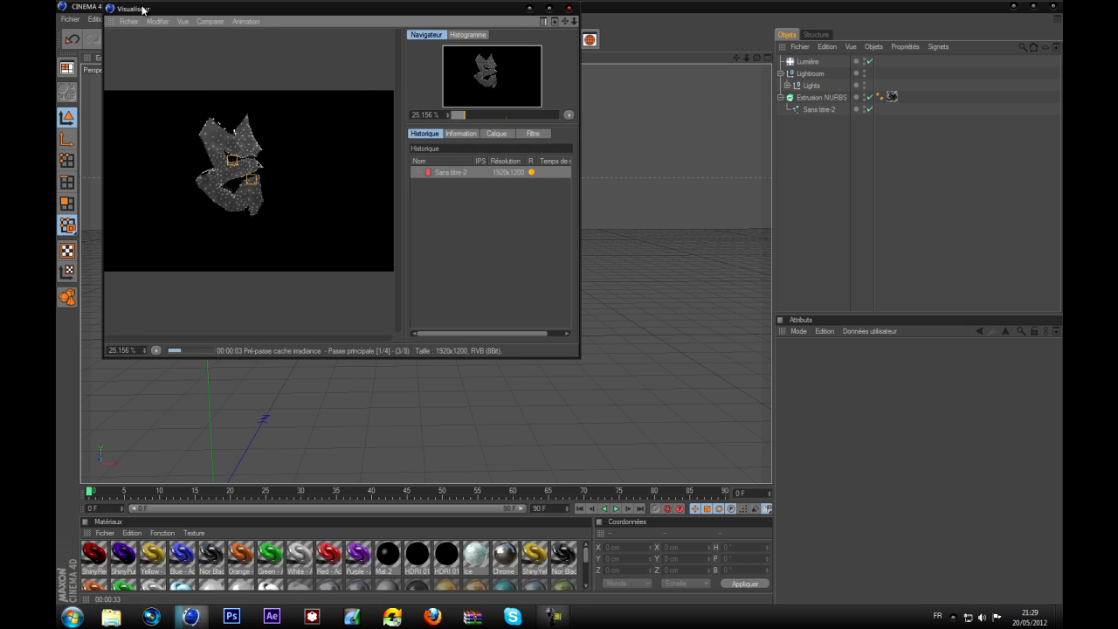
pyautogui.click(569, 8)
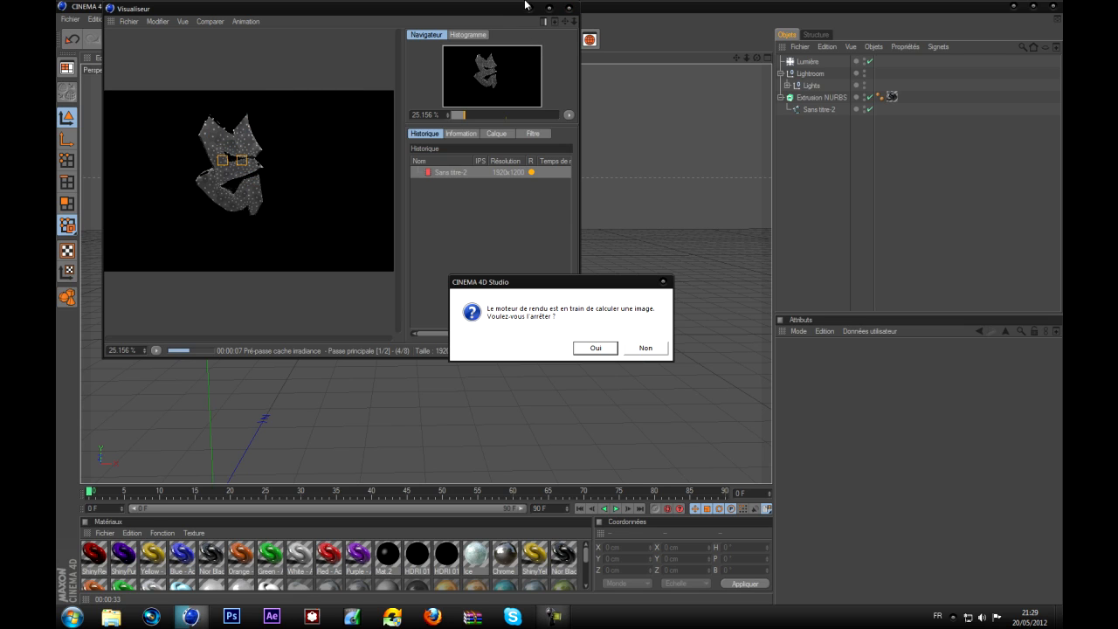
pyautogui.click(599, 347)
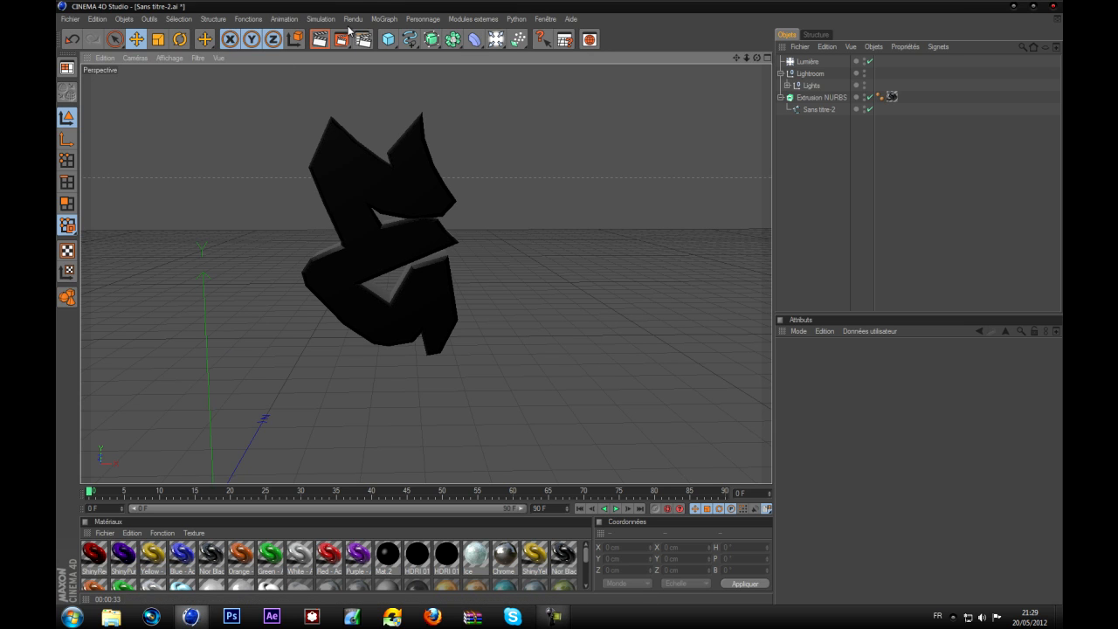
# Quit CINEMA 4D without saving the project and switch the desktop to the next background
pyautogui.click(1052, 6)
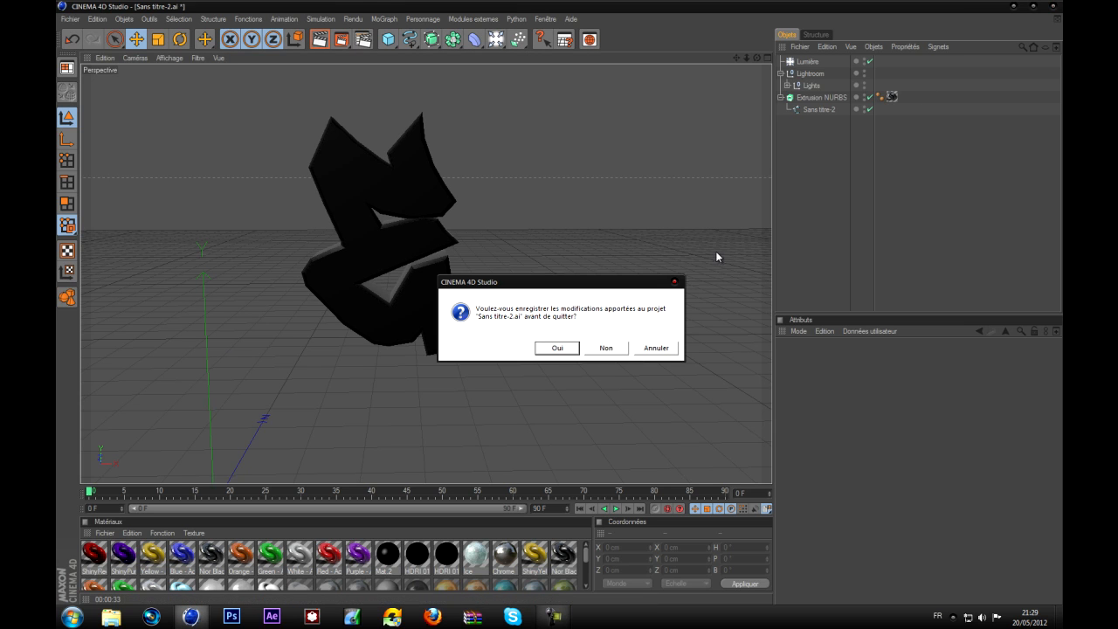
pyautogui.click(606, 349)
pyautogui.rightClick(544, 138)
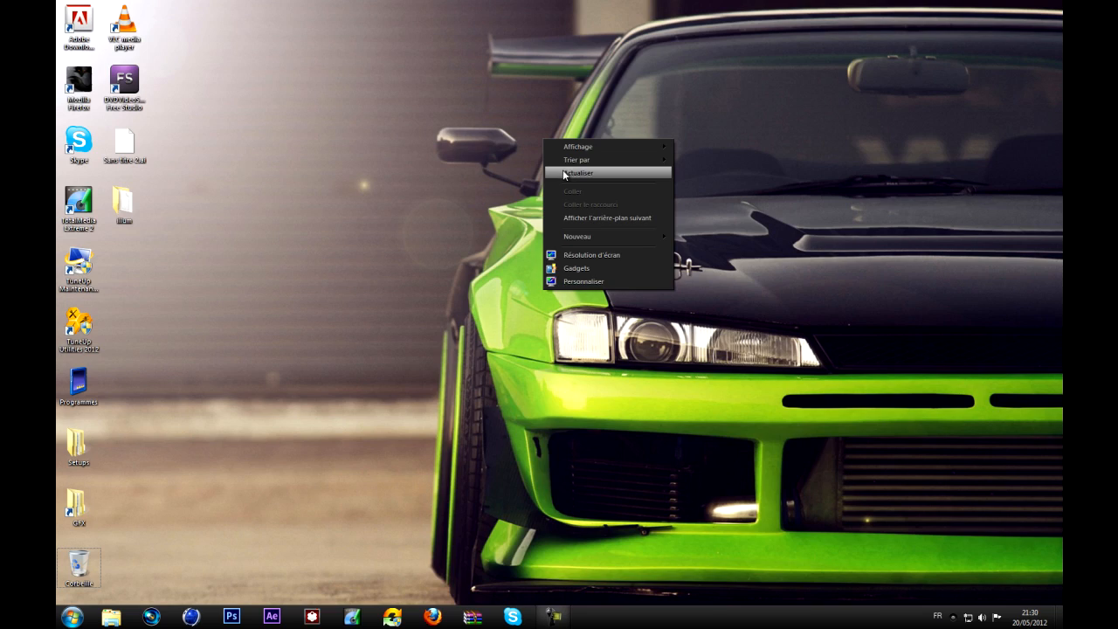
pyautogui.click(560, 175)
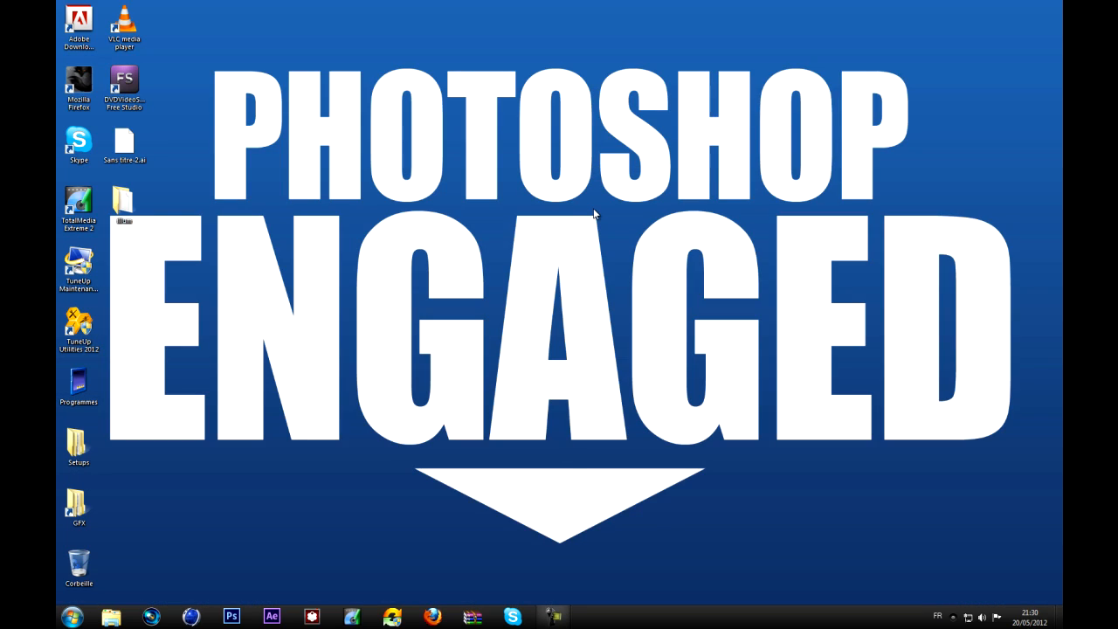